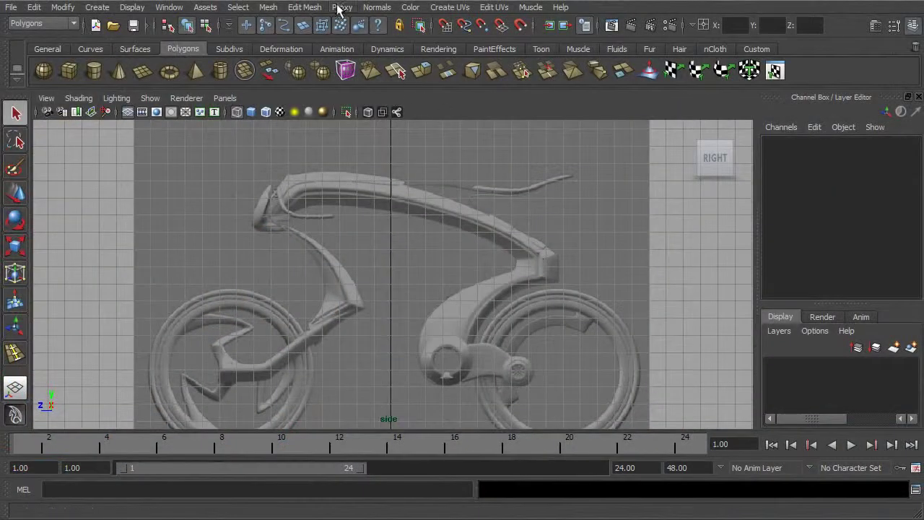
# Examine the bicycle reference image in the side view.
pyautogui.keyDown('alt'); pyautogui.moveTo(584, 275); pyautogui.dragTo(434, 231, button='right'); pyautogui.keyUp('alt')
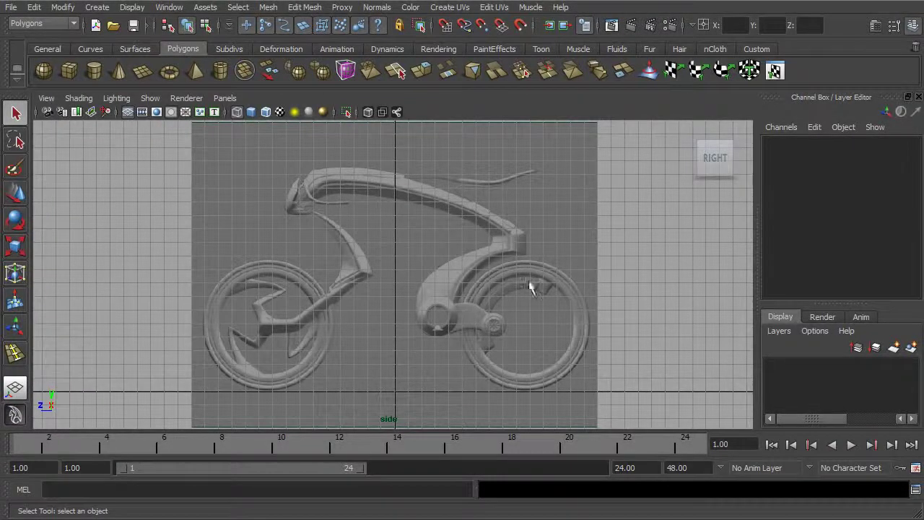
pyautogui.keyDown('alt'); pyautogui.moveTo(527, 276); pyautogui.dragTo(548, 276, button='middle'); pyautogui.keyUp('alt')
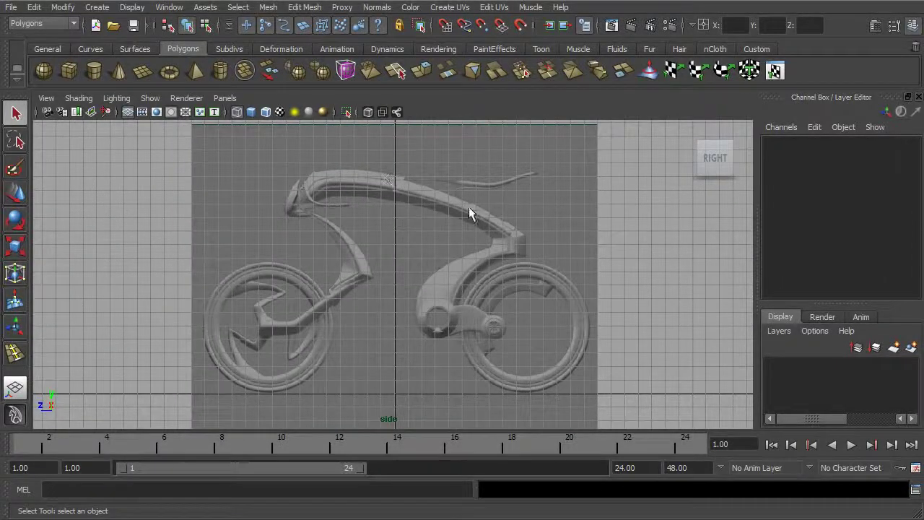
pyautogui.keyDown('alt'); pyautogui.moveTo(536, 238); pyautogui.dragTo(504, 267, button='middle'); pyautogui.keyUp('alt')
pyautogui.keyDown('alt'); pyautogui.moveTo(505, 268); pyautogui.dragTo(641, 289, button='right'); pyautogui.keyUp('alt')
pyautogui.keyDown('alt'); pyautogui.moveTo(599, 279); pyautogui.dragTo(563, 258, button='middle'); pyautogui.keyUp('alt')
pyautogui.keyDown('alt'); pyautogui.moveTo(493, 218); pyautogui.dragTo(510, 213, button='middle'); pyautogui.keyUp('alt')
pyautogui.keyDown('alt'); pyautogui.moveTo(513, 213); pyautogui.dragTo(561, 216, button='right'); pyautogui.keyUp('alt')
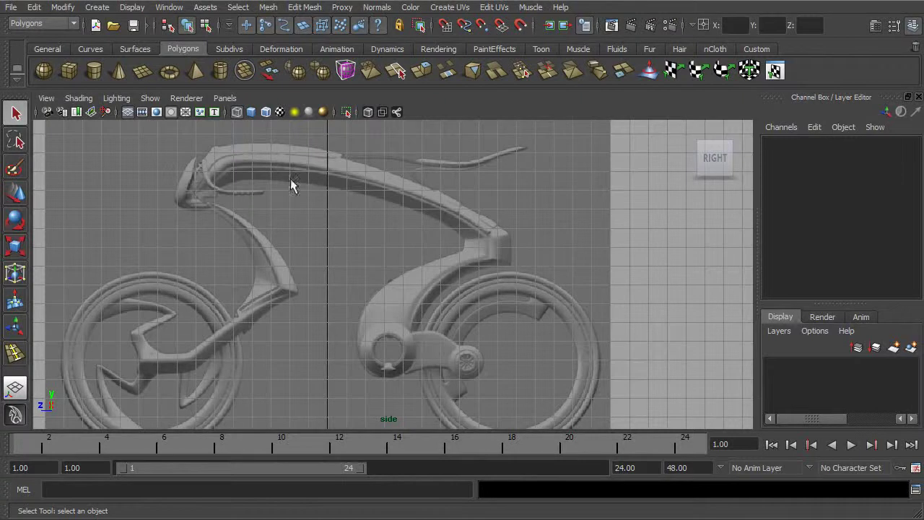
# Start the CV Curve Tool with 3 Cubic degree, uniform knot spacing and multiple end knots.
pyautogui.click(96, 7)
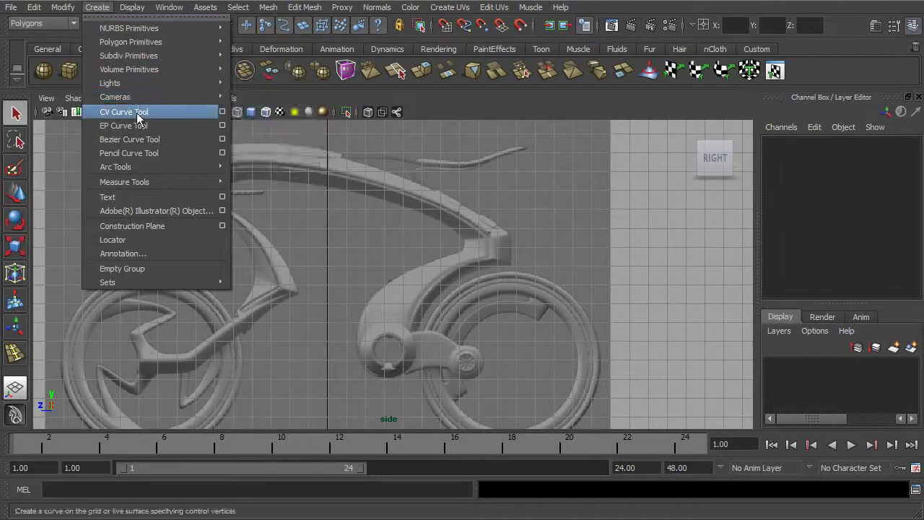
pyautogui.click(221, 111)
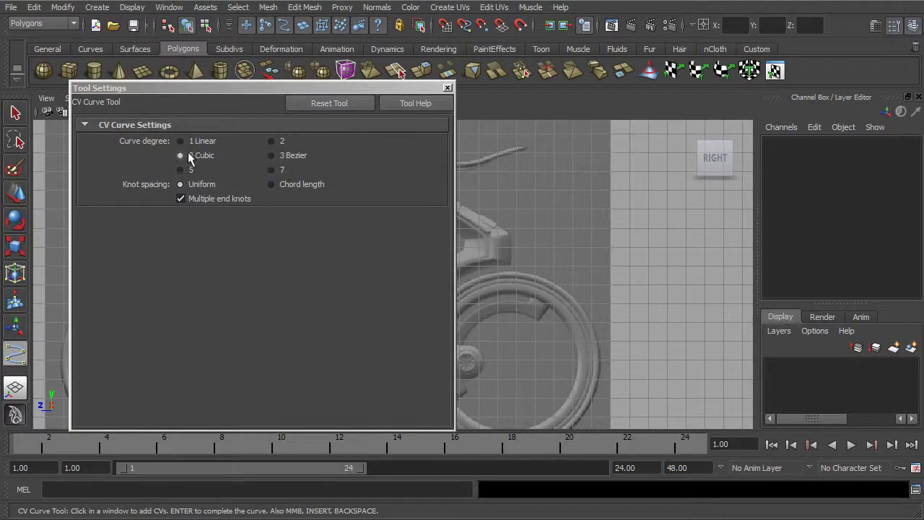
pyautogui.click(447, 88)
# Place curve points from the front end of the bike frame around its front bend and back along the top tube.
pyautogui.scroll(4, 505, 200)
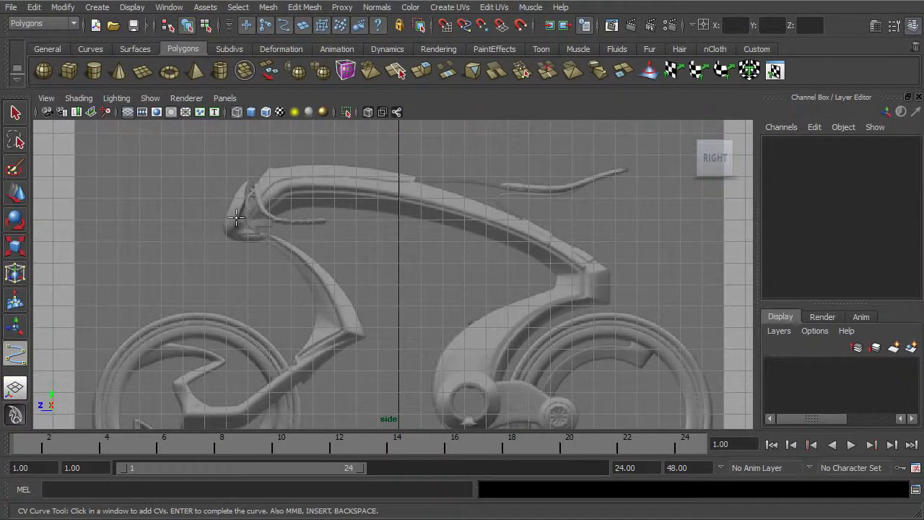
pyautogui.click(237, 218)
pyautogui.click(245, 205)
pyautogui.click(252, 195)
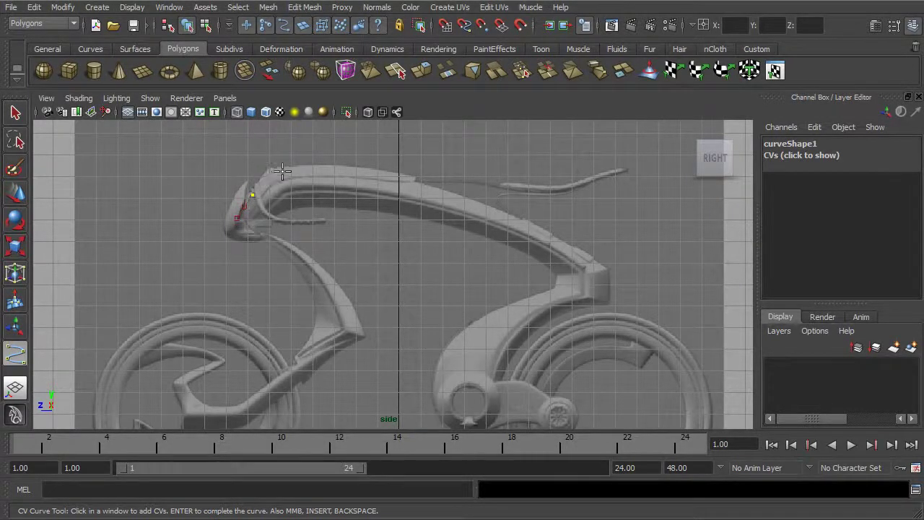
pyautogui.click(262, 179)
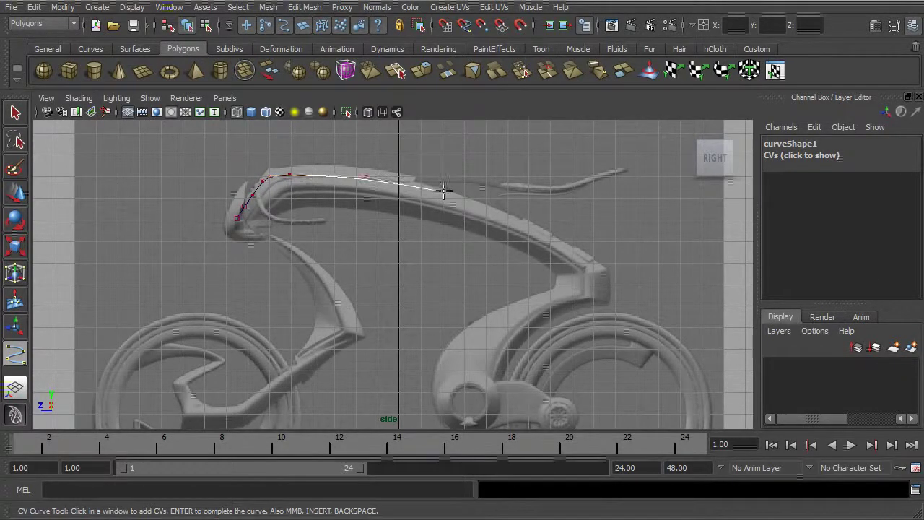
pyautogui.click(501, 212)
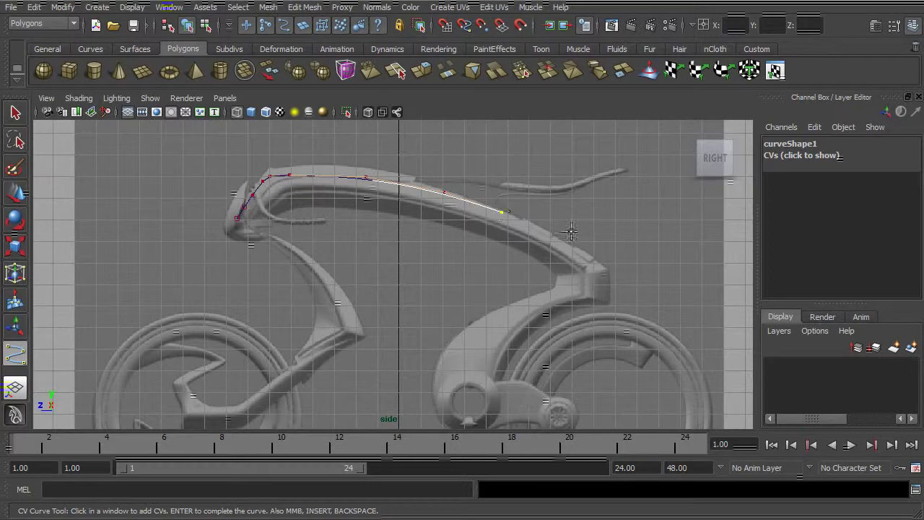
# Continue the curve around the upper and lower corners of the frame's rear end.
pyautogui.scroll(5, 542, 249)
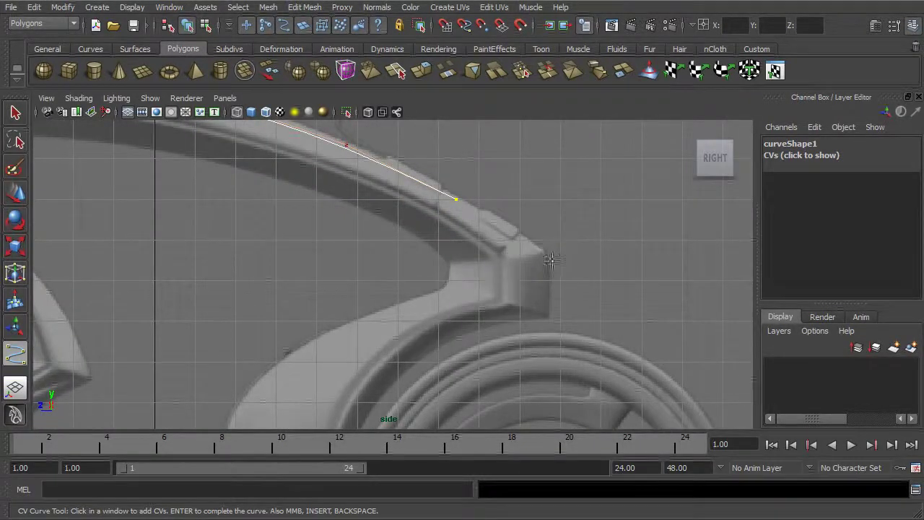
pyautogui.click(546, 252)
pyautogui.click(548, 263)
pyautogui.keyDown('alt'); pyautogui.moveTo(563, 286); pyautogui.dragTo(553, 256, button='middle'); pyautogui.keyUp('alt')
pyautogui.click(542, 289)
pyautogui.click(532, 289)
# Extend the curve along the arch above the rear wheel down to the lower pivot and finish it.
pyautogui.keyDown('alt'); pyautogui.moveTo(521, 293); pyautogui.dragTo(519, 256, button='middle'); pyautogui.keyUp('alt')
pyautogui.click(511, 262)
pyautogui.click(467, 278)
pyautogui.keyDown('alt'); pyautogui.moveTo(463, 296); pyautogui.dragTo(462, 249, button='middle'); pyautogui.keyUp('alt')
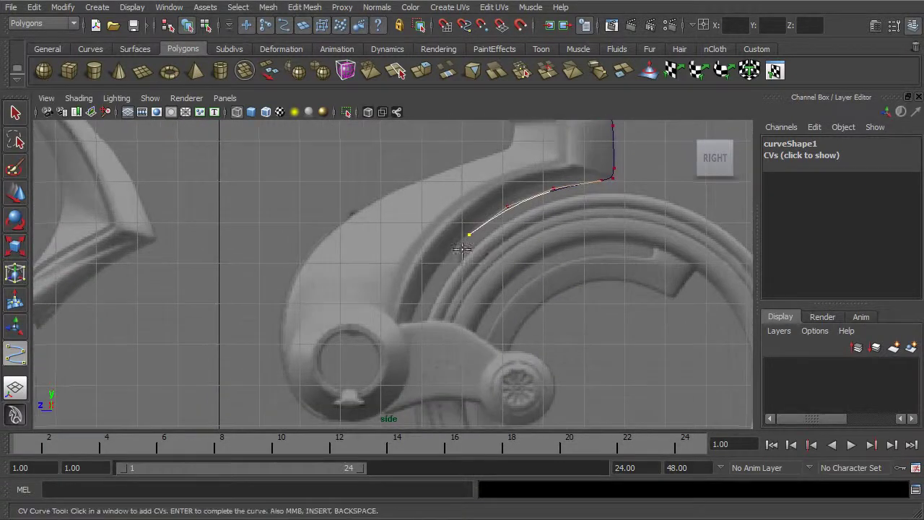
pyautogui.keyDown('alt'); pyautogui.moveTo(439, 300); pyautogui.dragTo(447, 259, button='middle'); pyautogui.keyUp('alt')
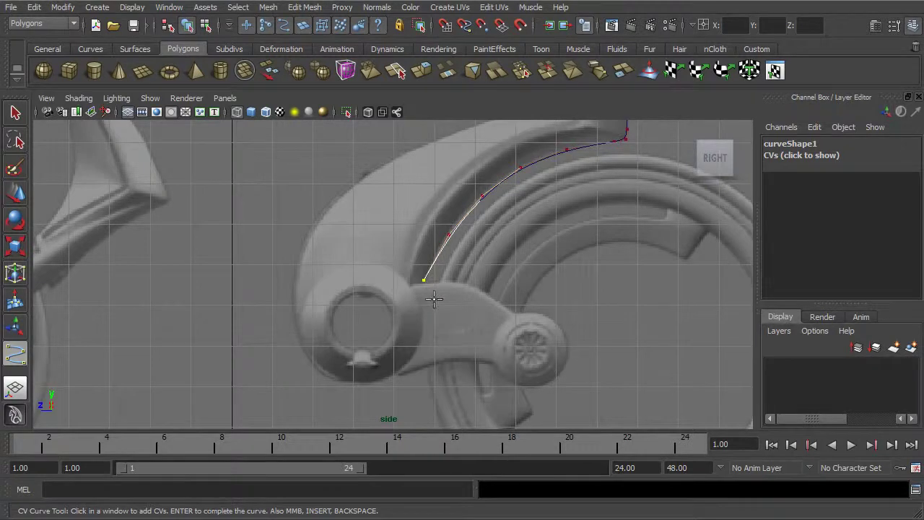
pyautogui.click(413, 350)
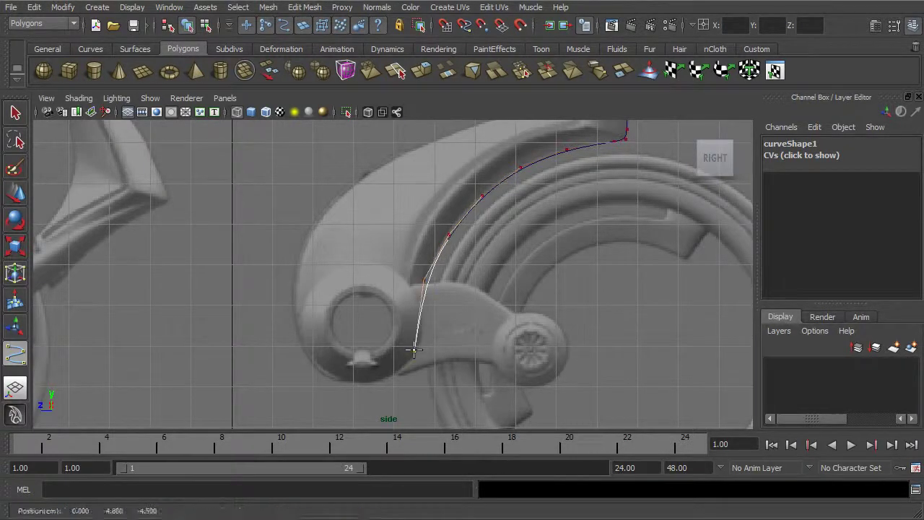
pyautogui.keyDown('alt'); pyautogui.moveTo(511, 276); pyautogui.dragTo(504, 326, button='middle'); pyautogui.keyUp('alt')
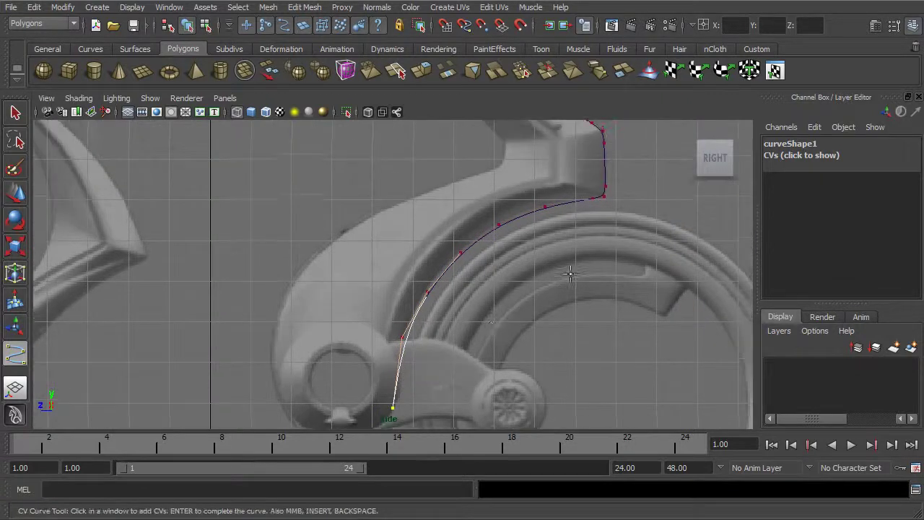
pyautogui.press('q')
# Show the curve's control vertices and reposition those at the upper rear corner of the frame.
pyautogui.keyDown('alt'); pyautogui.moveTo(567, 211); pyautogui.dragTo(510, 325, button='middle'); pyautogui.keyUp('alt')
pyautogui.moveTo(525, 233); pyautogui.dragTo(495, 232, button='right')
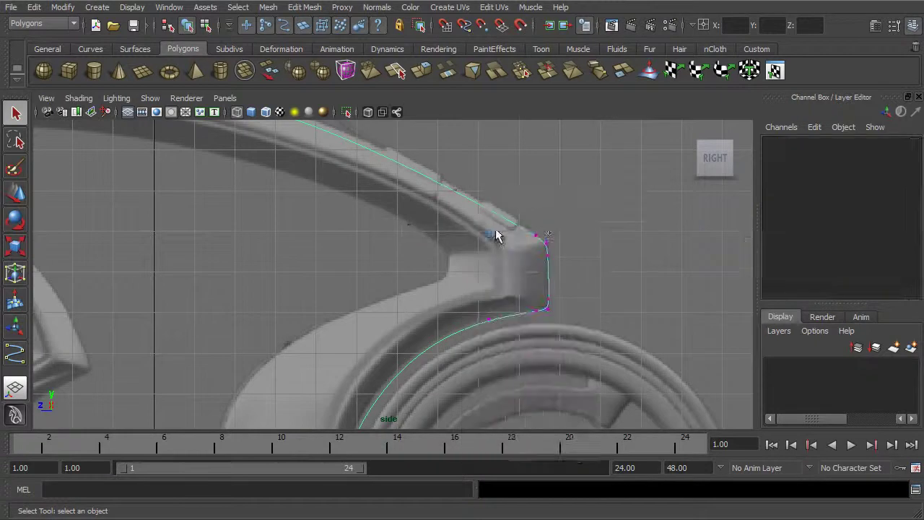
pyautogui.keyDown('alt'); pyautogui.moveTo(537, 233); pyautogui.dragTo(489, 242, button='middle'); pyautogui.keyUp('alt')
pyautogui.keyDown('alt'); pyautogui.moveTo(490, 242); pyautogui.dragTo(693, 242, button='right'); pyautogui.keyUp('alt')
pyautogui.keyDown('alt'); pyautogui.moveTo(693, 242); pyautogui.dragTo(579, 255, button='middle'); pyautogui.keyUp('alt')
pyautogui.moveTo(540, 203); pyautogui.dragTo(541, 232)
pyautogui.press('w')
pyautogui.click(553, 277)
pyautogui.moveTo(553, 280); pyautogui.dragTo(553, 263)
# Refine the upper rear corner vertices as a group and adjust those at the lower rear corner.
pyautogui.click(578, 221)
pyautogui.moveTo(577, 220); pyautogui.dragTo(516, 286)
pyautogui.moveTo(553, 244)
pyautogui.mouseDown()
pyautogui.moveTo(535, 235)
pyautogui.moveTo(546, 231)
pyautogui.moveTo(557, 259)
pyautogui.mouseUp()
pyautogui.click(576, 217)
pyautogui.click(553, 257)
pyautogui.keyDown('alt'); pyautogui.moveTo(579, 349); pyautogui.dragTo(596, 244, button='middle'); pyautogui.keyUp('alt')
pyautogui.moveTo(586, 278); pyautogui.dragTo(571, 307)
# Move the control vertices along the upper part of the rear arch to match the frame's underside edge.
pyautogui.keyDown('alt'); pyautogui.moveTo(521, 328); pyautogui.dragTo(598, 276, button='middle'); pyautogui.keyUp('alt')
pyautogui.moveTo(508, 270)
pyautogui.mouseDown()
pyautogui.moveTo(472, 308)
pyautogui.moveTo(491, 276)
pyautogui.mouseUp()
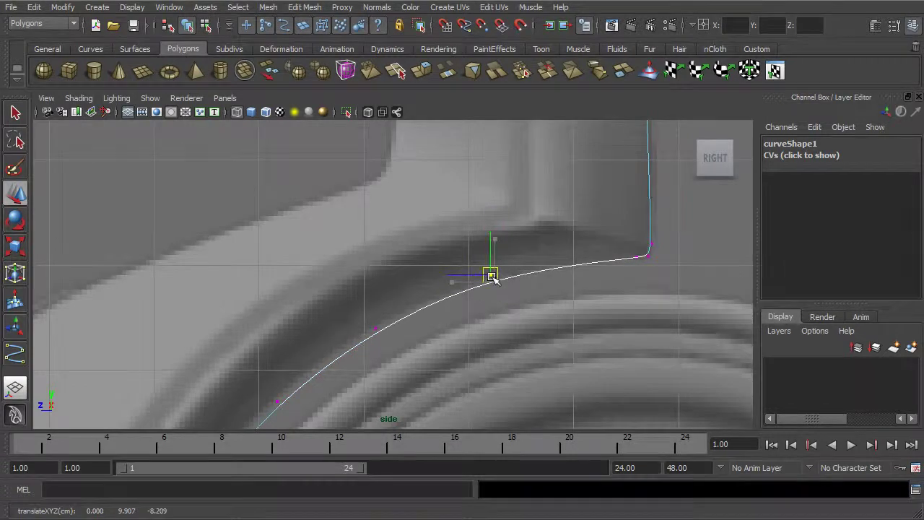
pyautogui.keyDown('alt'); pyautogui.moveTo(411, 312); pyautogui.dragTo(484, 289, button='middle'); pyautogui.keyUp('alt')
pyautogui.moveTo(464, 280); pyautogui.dragTo(409, 332)
pyautogui.moveTo(448, 307); pyautogui.dragTo(444, 301)
pyautogui.keyDown('alt'); pyautogui.moveTo(432, 327); pyautogui.dragTo(500, 256, button='middle'); pyautogui.keyUp('alt')
pyautogui.moveTo(435, 280); pyautogui.dragTo(386, 333)
pyautogui.moveTo(415, 313); pyautogui.dragTo(411, 310)
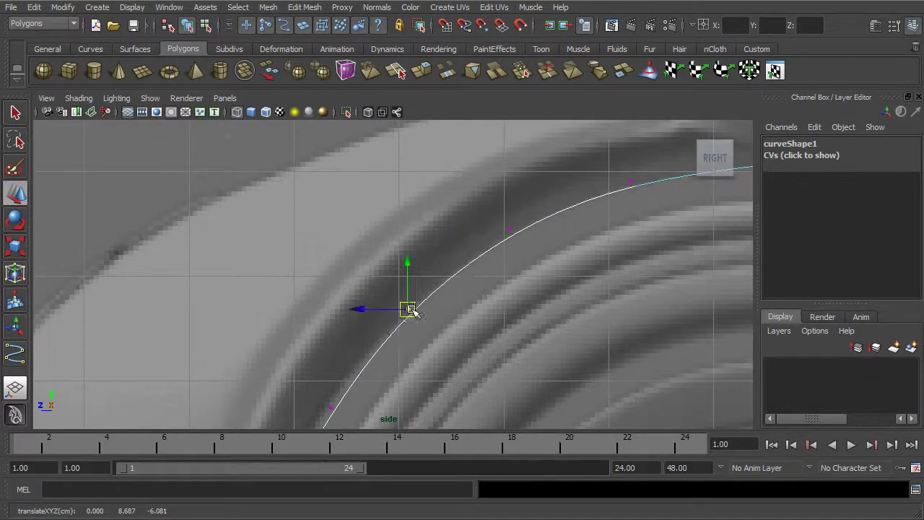
# Adjust the control vertices on the lower part of the rear arch down to the swingarm.
pyautogui.keyDown('alt'); pyautogui.moveTo(411, 312); pyautogui.dragTo(447, 222, button='middle'); pyautogui.keyUp('alt')
pyautogui.click(366, 320)
pyautogui.moveTo(366, 320); pyautogui.dragTo(357, 316)
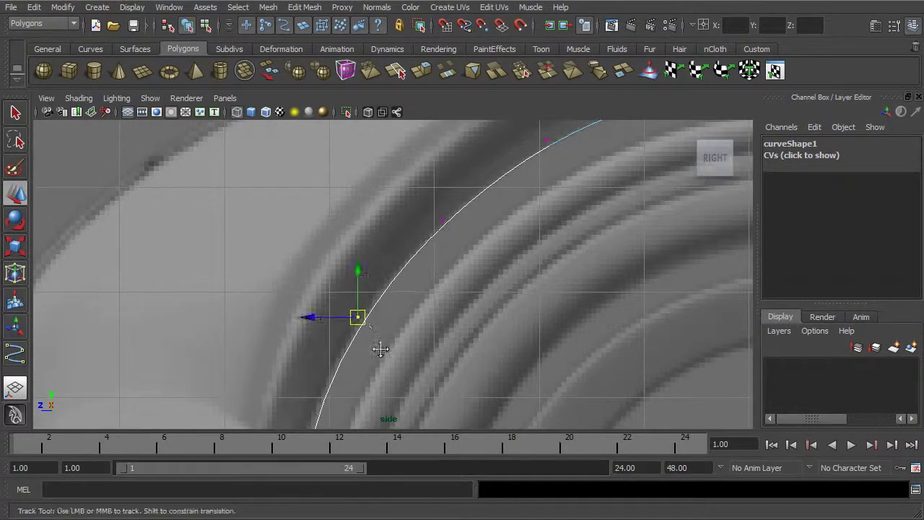
pyautogui.keyDown('alt'); pyautogui.moveTo(381, 350); pyautogui.dragTo(454, 220, button='middle'); pyautogui.keyUp('alt')
pyautogui.moveTo(415, 281); pyautogui.dragTo(364, 308)
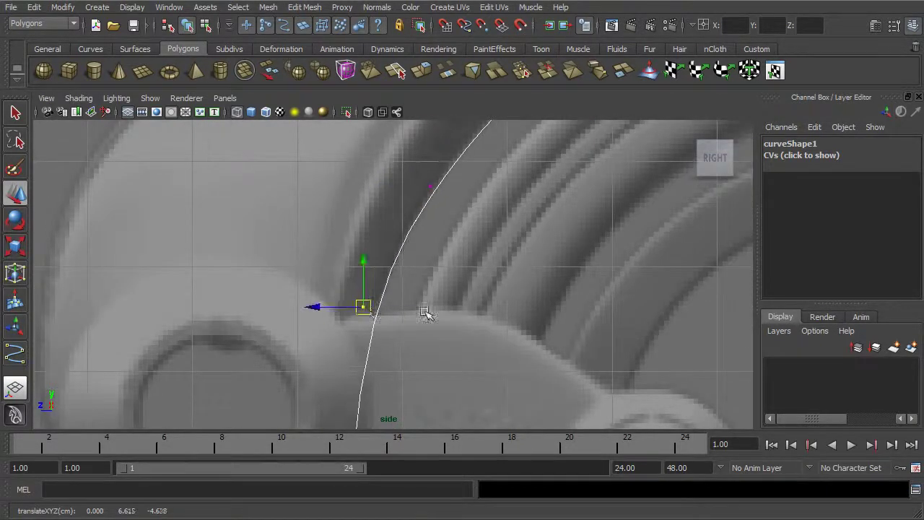
# Raise the control vertices along the rear half of the top tube onto its upper edge.
pyautogui.keyDown('alt'); pyautogui.moveTo(426, 313); pyautogui.dragTo(336, 282, button='right'); pyautogui.keyUp('alt')
pyautogui.keyDown('alt'); pyautogui.moveTo(516, 191); pyautogui.dragTo(491, 313, button='middle'); pyautogui.keyUp('alt')
pyautogui.keyDown('alt'); pyautogui.moveTo(496, 247); pyautogui.dragTo(480, 333, button='middle'); pyautogui.keyUp('alt')
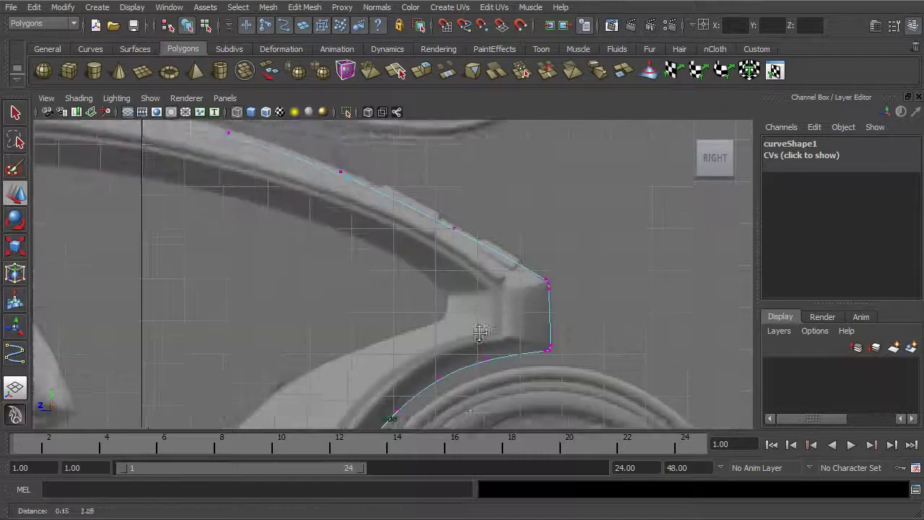
pyautogui.keyDown('alt'); pyautogui.moveTo(480, 333); pyautogui.dragTo(700, 384, button='right'); pyautogui.keyUp('alt')
pyautogui.keyDown('alt'); pyautogui.moveTo(515, 238); pyautogui.dragTo(470, 278, button='middle'); pyautogui.keyUp('alt')
pyautogui.moveTo(420, 281); pyautogui.dragTo(450, 257)
pyautogui.keyDown('alt'); pyautogui.moveTo(375, 234); pyautogui.dragTo(515, 334, button='middle'); pyautogui.keyUp('alt')
pyautogui.click(398, 274)
pyautogui.moveTo(398, 275); pyautogui.dragTo(400, 262)
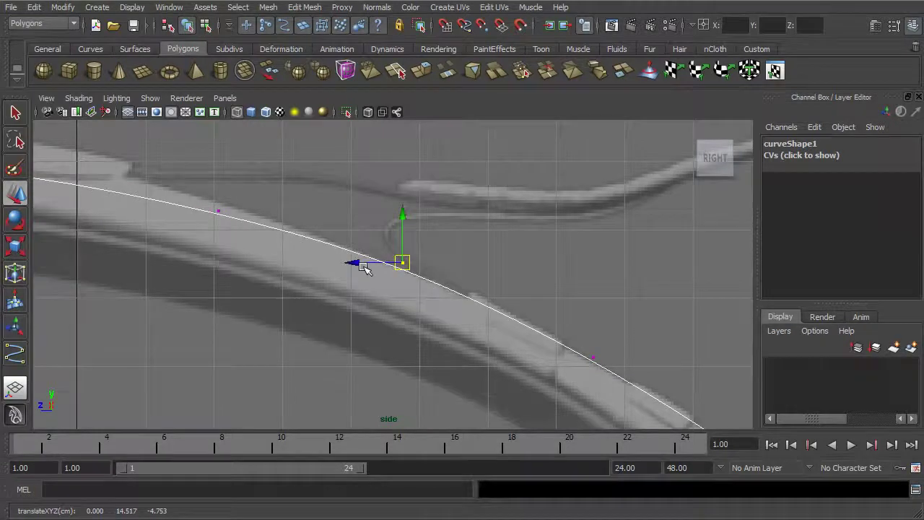
pyautogui.keyDown('alt'); pyautogui.moveTo(361, 262); pyautogui.dragTo(539, 355, button='middle'); pyautogui.keyUp('alt')
pyautogui.click(396, 305)
pyautogui.moveTo(396, 305); pyautogui.dragTo(399, 297)
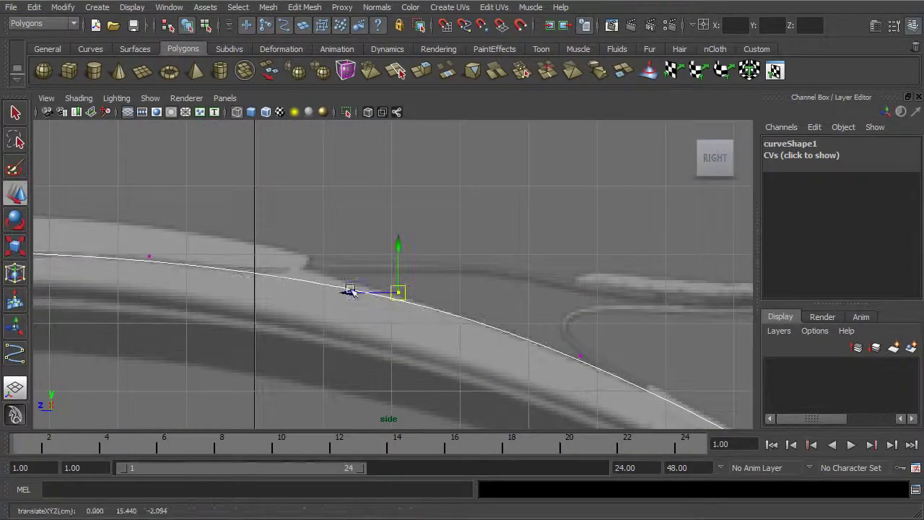
# Reposition the control vertices on the front half of the top tube to follow its profile.
pyautogui.keyDown('alt'); pyautogui.moveTo(222, 264); pyautogui.dragTo(475, 336, button='middle'); pyautogui.keyUp('alt')
pyautogui.click(402, 331)
pyautogui.moveTo(401, 330); pyautogui.dragTo(414, 314)
pyautogui.click(203, 303)
pyautogui.click(159, 325)
pyautogui.moveTo(159, 325); pyautogui.dragTo(164, 316)
# Adjust the control vertices around the front bend of the top tube to shape its curvature.
pyautogui.keyDown('alt'); pyautogui.moveTo(71, 343); pyautogui.dragTo(247, 322, button='middle'); pyautogui.keyUp('alt')
pyautogui.keyDown('alt'); pyautogui.moveTo(247, 322); pyautogui.dragTo(351, 316, button='right'); pyautogui.keyUp('alt')
pyautogui.moveTo(331, 304); pyautogui.dragTo(298, 303)
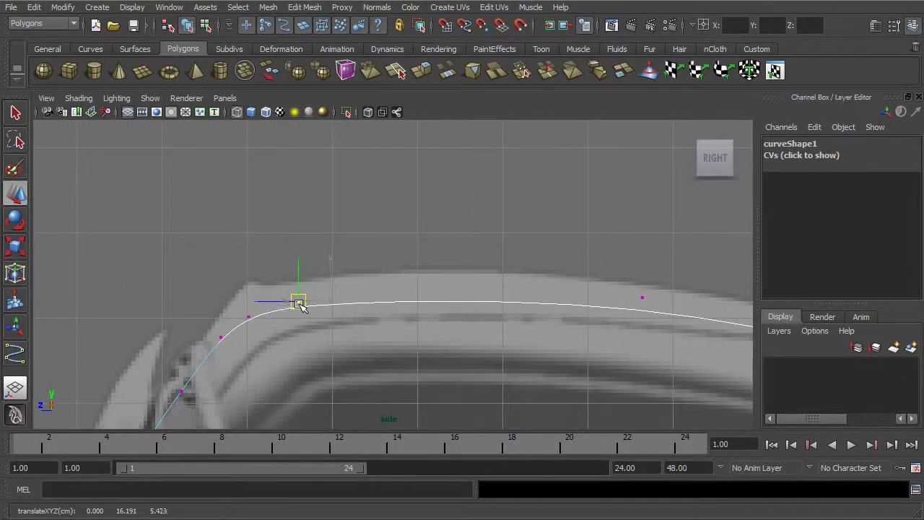
pyautogui.moveTo(221, 337); pyautogui.dragTo(296, 306)
pyautogui.click(250, 317)
pyautogui.click(297, 304)
# Fine-tune the vertices running down the front end of the frame and into the front bend.
pyautogui.scroll(-3, 370, 338)
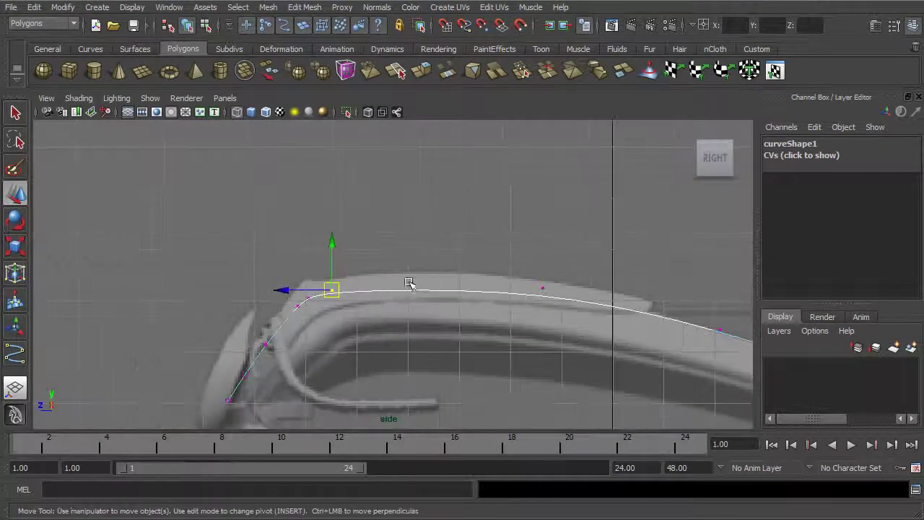
pyautogui.scroll(3, 337, 371)
pyautogui.click(316, 331)
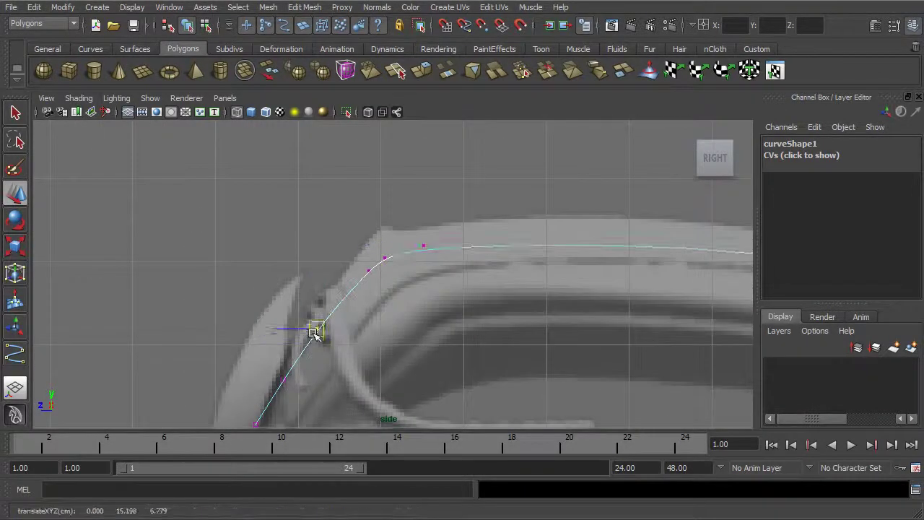
pyautogui.click(282, 379)
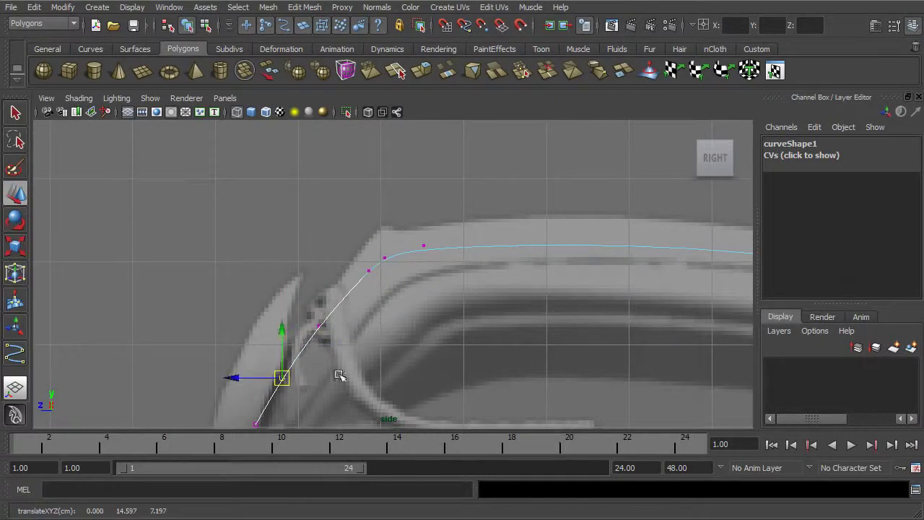
pyautogui.scroll(-1, 404, 280)
pyautogui.moveTo(359, 282); pyautogui.dragTo(376, 275)
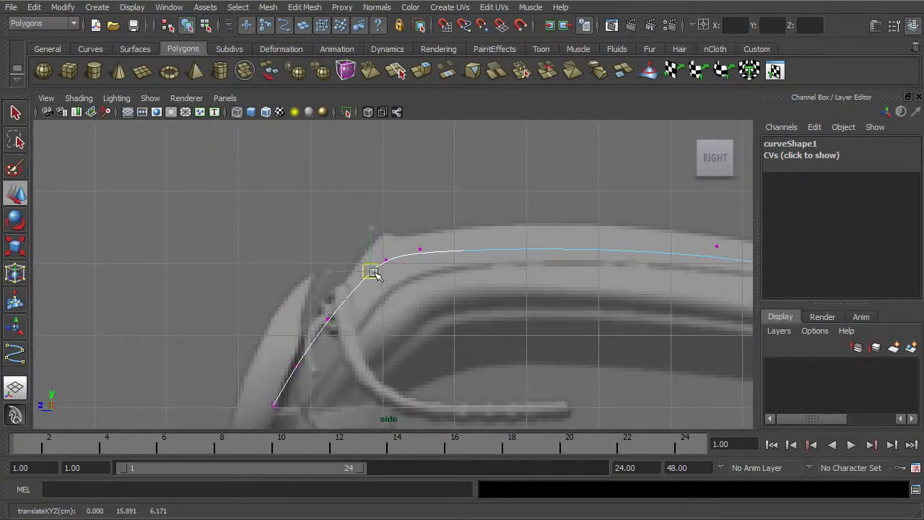
# Leave component editing and return the frame curve to object selection mode.
pyautogui.scroll(-6, 462, 296)
pyautogui.keyDown('alt'); pyautogui.moveTo(566, 329); pyautogui.dragTo(398, 279, button='middle'); pyautogui.keyUp('alt')
pyautogui.keyDown('alt'); pyautogui.moveTo(493, 322); pyautogui.dragTo(415, 291, button='middle'); pyautogui.keyUp('alt')
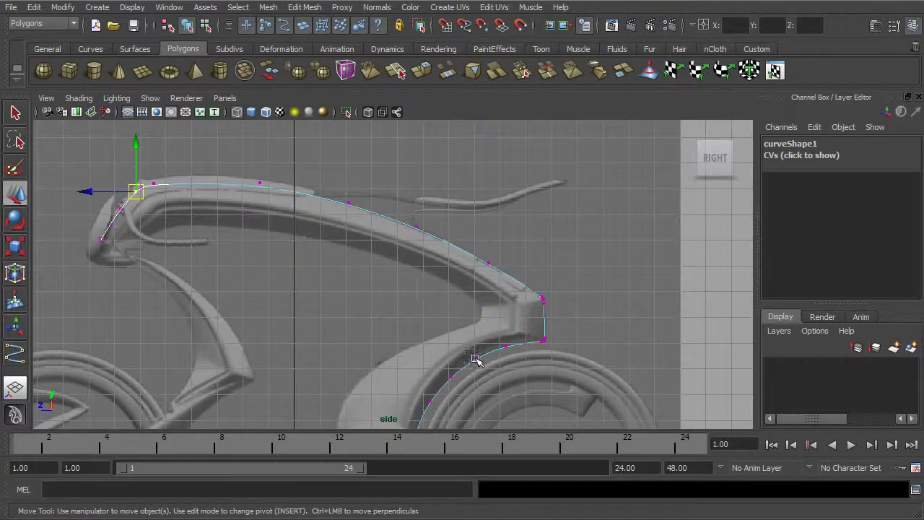
pyautogui.keyDown('alt'); pyautogui.moveTo(476, 361); pyautogui.dragTo(496, 304, button='middle'); pyautogui.keyUp('alt')
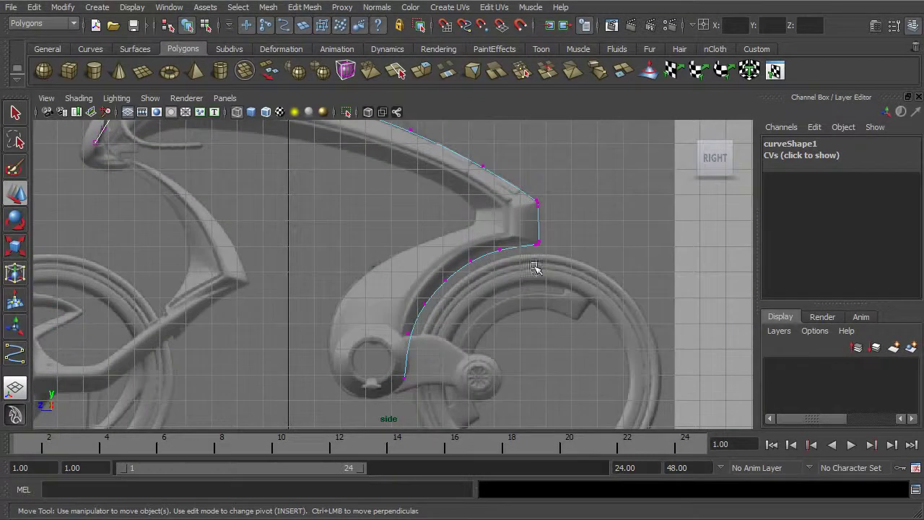
pyautogui.click(205, 26)
pyautogui.click(189, 26)
pyautogui.keyDown('alt'); pyautogui.moveTo(639, 219); pyautogui.dragTo(604, 230, button='middle'); pyautogui.keyUp('alt')
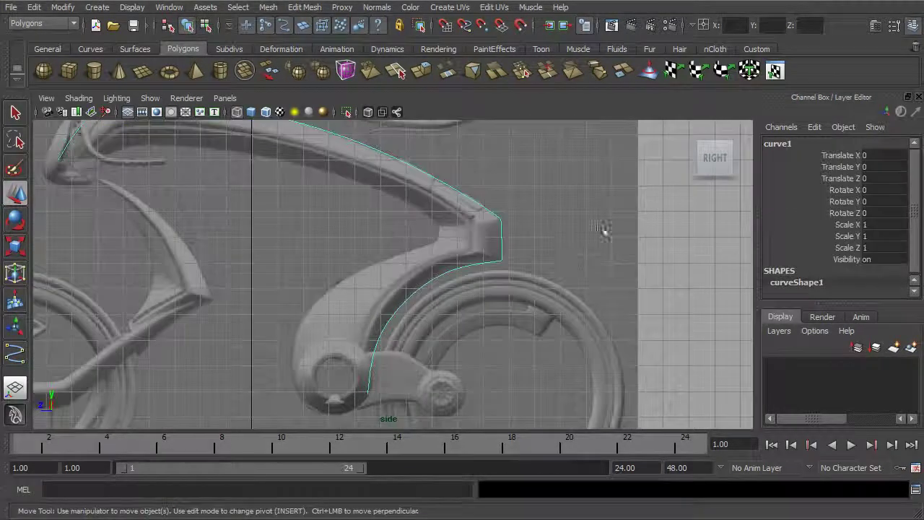
# Inspect the frame curve in the perspective view and compare it with the reference image in the side view.
pyautogui.press('space')
pyautogui.press('space')
pyautogui.keyDown('alt'); pyautogui.moveTo(649, 202); pyautogui.dragTo(437, 268); pyautogui.keyUp('alt')
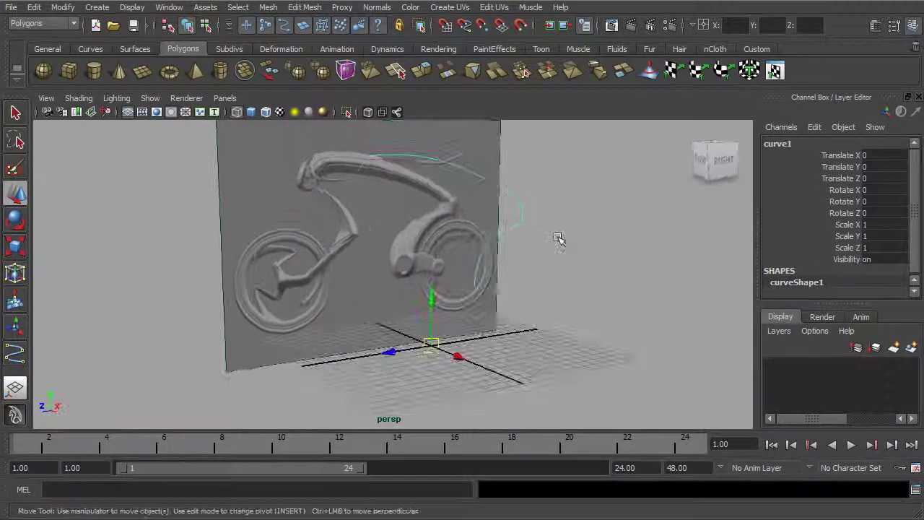
pyautogui.press('space')
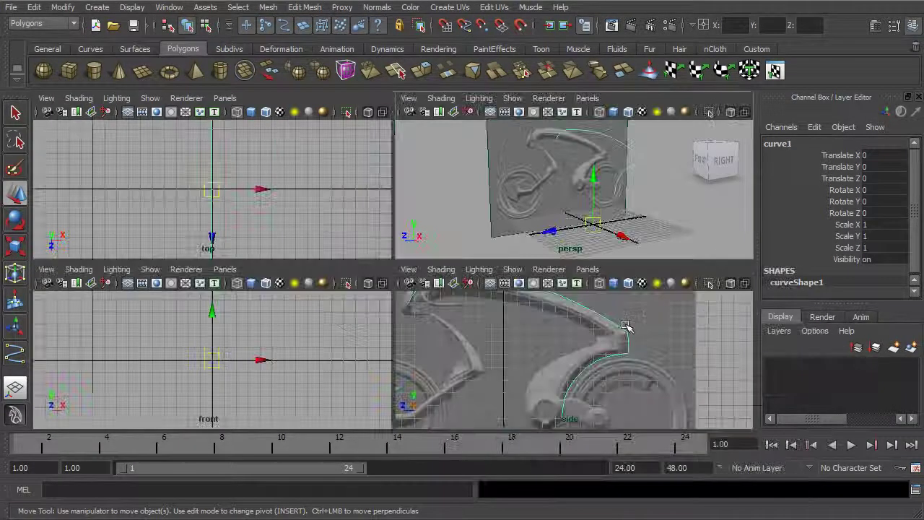
pyautogui.press('space')
pyautogui.scroll(-1, 456, 267)
pyautogui.keyDown('alt'); pyautogui.moveTo(456, 267); pyautogui.dragTo(621, 270, button='middle'); pyautogui.keyUp('alt')
pyautogui.keyDown('alt'); pyautogui.moveTo(669, 293); pyautogui.dragTo(544, 281, button='right'); pyautogui.keyUp('alt')
pyautogui.keyDown('alt'); pyautogui.moveTo(569, 273); pyautogui.dragTo(506, 274, button='middle'); pyautogui.keyUp('alt')
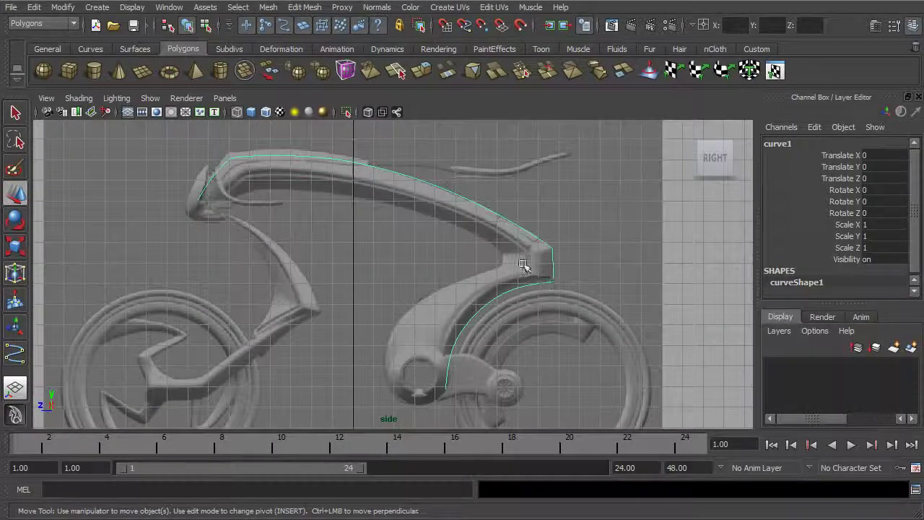
# Duplicate the frame profile curve in the side view.
pyautogui.scroll(5, 532, 264)
pyautogui.scroll(2, 470, 277)
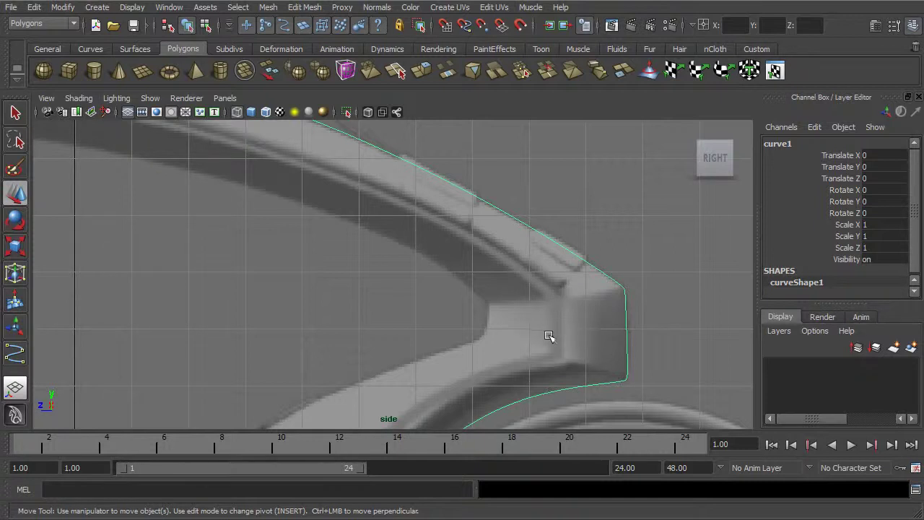
pyautogui.scroll(-3, 553, 329)
pyautogui.keyDown('alt'); pyautogui.moveTo(534, 277); pyautogui.dragTo(672, 239, button='middle'); pyautogui.keyUp('alt')
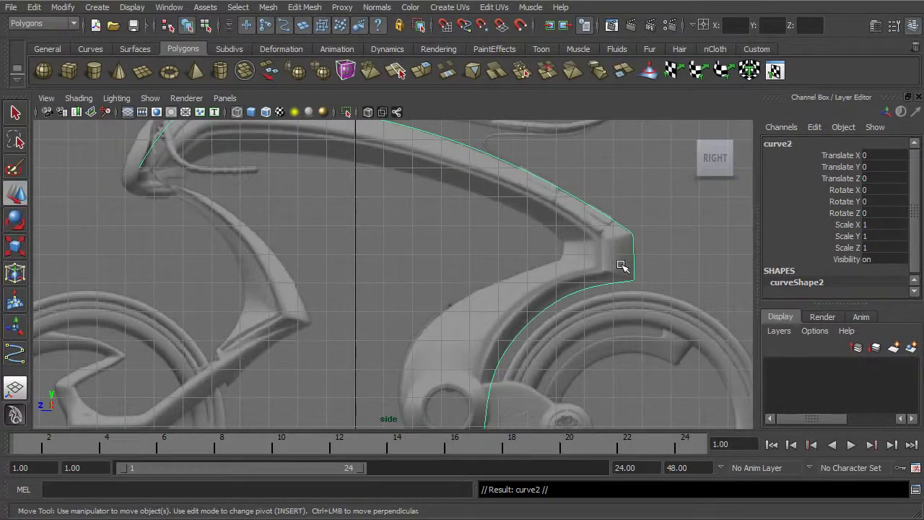
# Scale the duplicated frame curve down uniformly to about 0.972 in the side view.
pyautogui.press('e')
pyautogui.press('r')
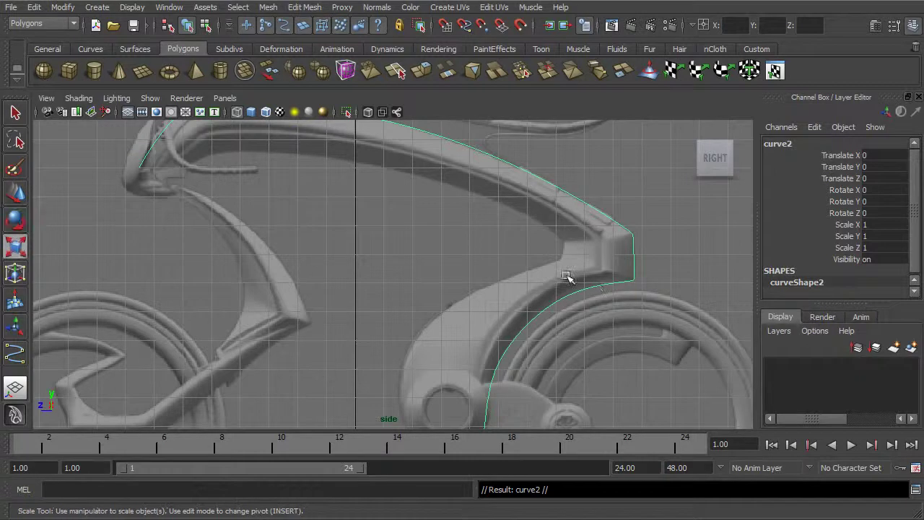
pyautogui.keyDown('alt'); pyautogui.moveTo(592, 289); pyautogui.dragTo(373, 283, button='right'); pyautogui.keyUp('alt')
pyautogui.keyDown('alt'); pyautogui.moveTo(373, 284); pyautogui.dragTo(374, 201, button='middle'); pyautogui.keyUp('alt')
pyautogui.moveTo(368, 399); pyautogui.dragTo(354, 395)
pyautogui.keyDown('alt'); pyautogui.moveTo(493, 327); pyautogui.dragTo(487, 370, button='middle'); pyautogui.keyUp('alt')
pyautogui.keyDown('alt'); pyautogui.moveTo(487, 370); pyautogui.dragTo(483, 363, button='right'); pyautogui.keyUp('alt')
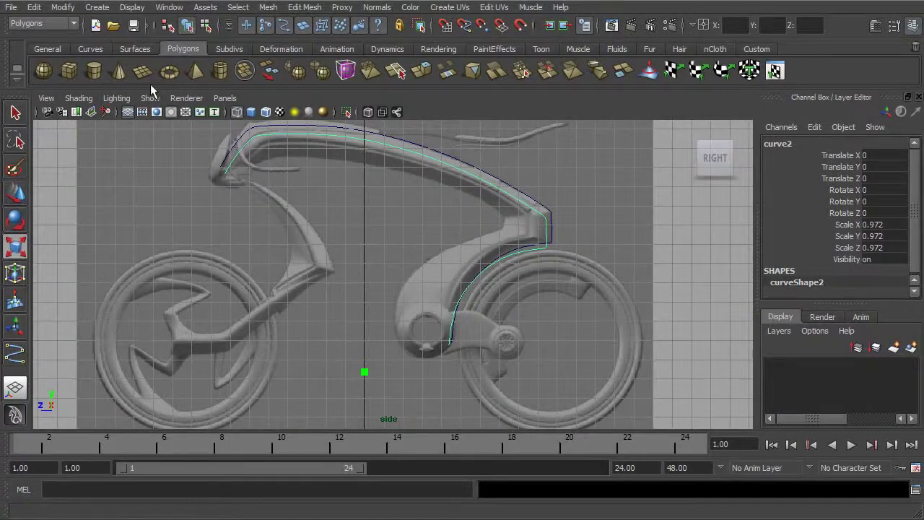
# Center the duplicated curve's pivot and move the curve by about 0.263 in Y and 0.451 in Z.
pyautogui.click(64, 8)
pyautogui.click(120, 139)
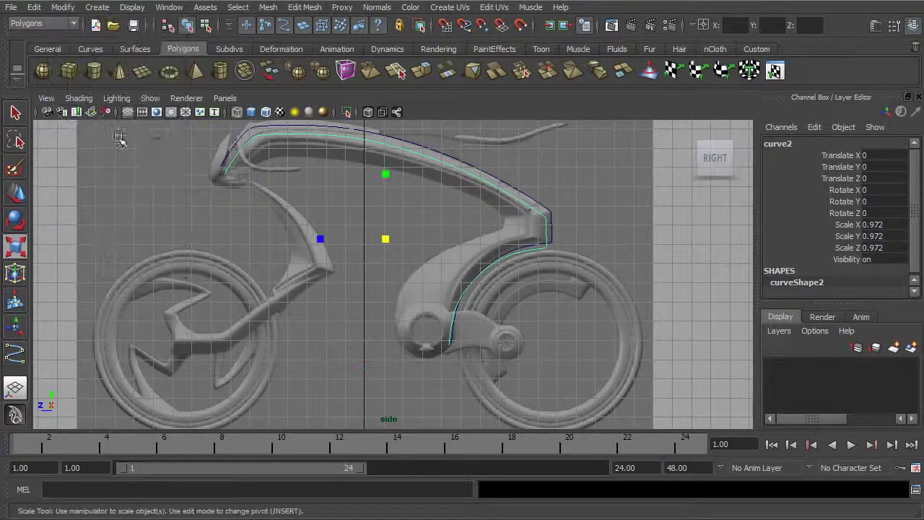
pyautogui.press('w')
pyautogui.moveTo(383, 239); pyautogui.dragTo(376, 236)
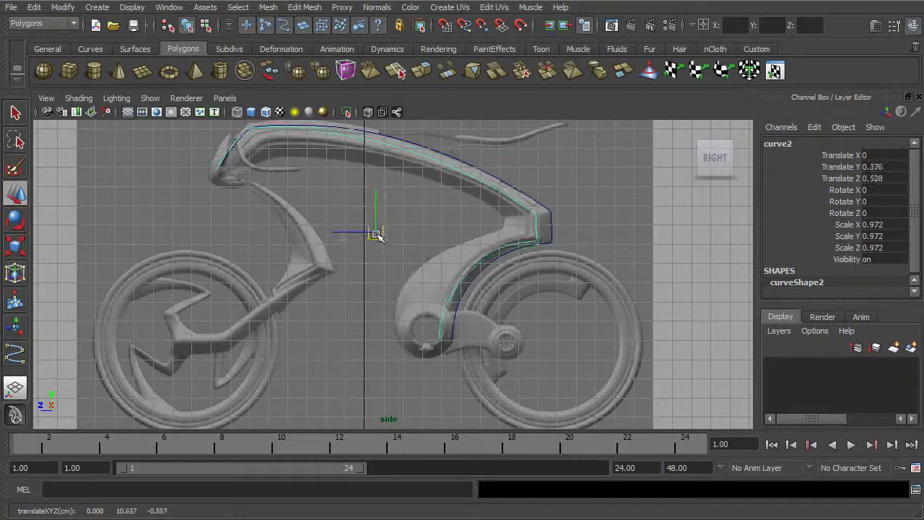
# Scale the duplicated curve to about 0.874 and reposition it inside the outer curve at about Y 0.451, Z -0.113.
pyautogui.press('e')
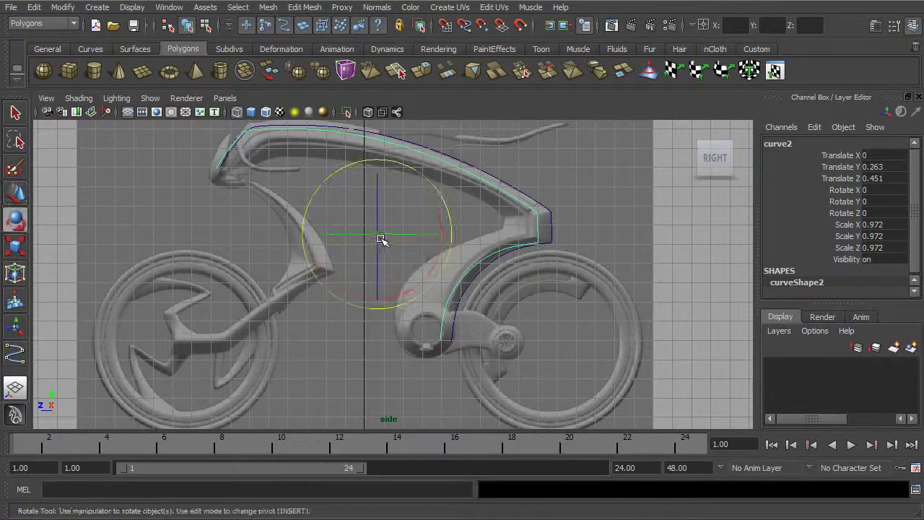
pyautogui.press('r')
pyautogui.moveTo(377, 235)
pyautogui.mouseDown()
pyautogui.moveTo(361, 238)
pyautogui.moveTo(389, 229)
pyautogui.mouseUp()
pyautogui.press('w')
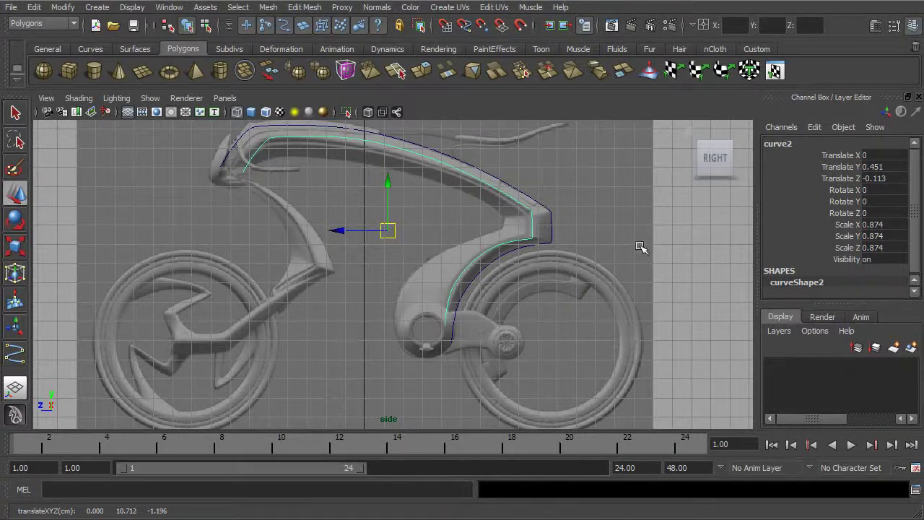
# Switch the inner curve to control vertex editing and fit the vertices at the frame's angular corner to the crease in the reference.
pyautogui.scroll(10, 568, 230)
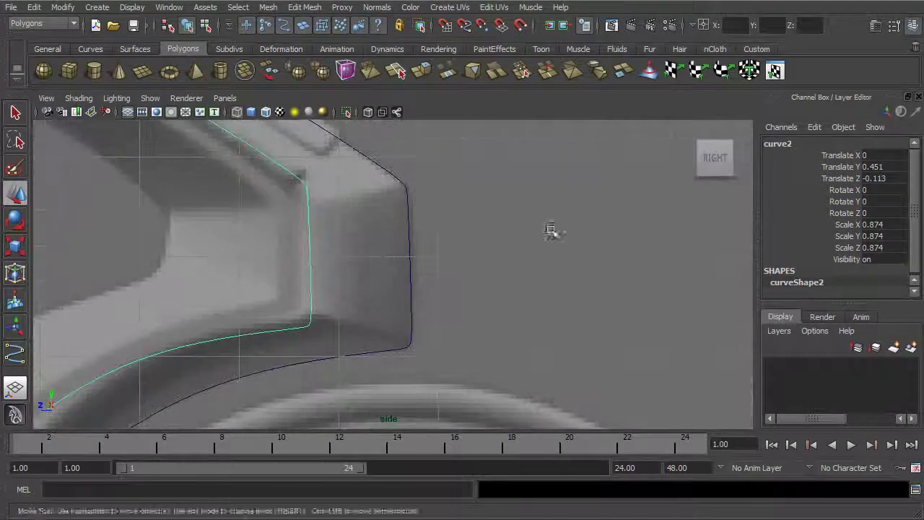
pyautogui.moveTo(438, 223); pyautogui.dragTo(410, 219, button='right')
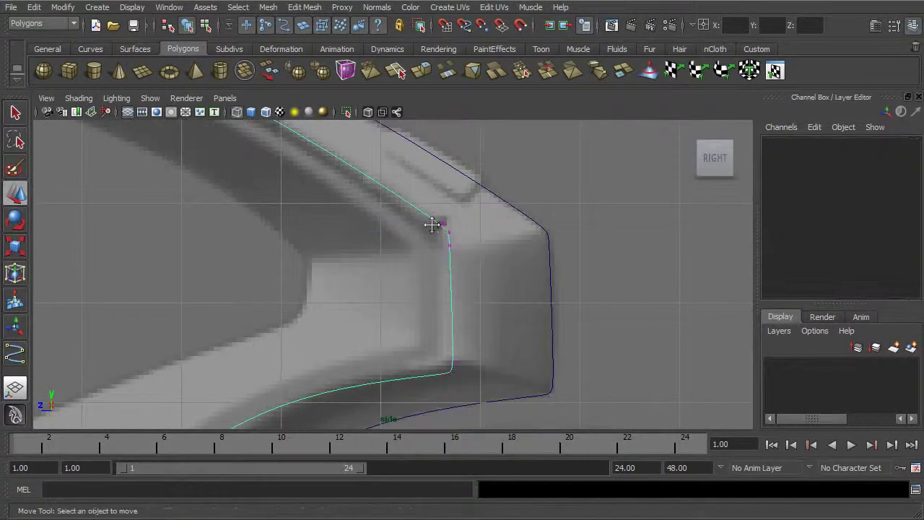
pyautogui.keyDown('alt'); pyautogui.moveTo(410, 225); pyautogui.dragTo(431, 226, button='middle'); pyautogui.keyUp('alt')
pyautogui.moveTo(501, 216); pyautogui.dragTo(459, 249)
pyautogui.keyDown('alt'); pyautogui.moveTo(481, 309); pyautogui.dragTo(496, 274, button='middle'); pyautogui.keyUp('alt')
pyautogui.moveTo(446, 359); pyautogui.dragTo(496, 323)
pyautogui.moveTo(482, 339); pyautogui.dragTo(469, 326)
# Fit the inner curve's vertices along the lower arc above the wheel to the edge of the frame in the reference.
pyautogui.keyDown('alt'); pyautogui.moveTo(370, 368); pyautogui.dragTo(472, 302, button='middle'); pyautogui.keyUp('alt')
pyautogui.moveTo(476, 281); pyautogui.dragTo(454, 288)
pyautogui.keyDown('alt'); pyautogui.moveTo(416, 320); pyautogui.dragTo(482, 291, button='middle'); pyautogui.keyUp('alt')
pyautogui.moveTo(451, 283); pyautogui.dragTo(425, 306)
pyautogui.keyDown('alt'); pyautogui.moveTo(406, 330); pyautogui.dragTo(515, 231, button='middle'); pyautogui.keyUp('alt')
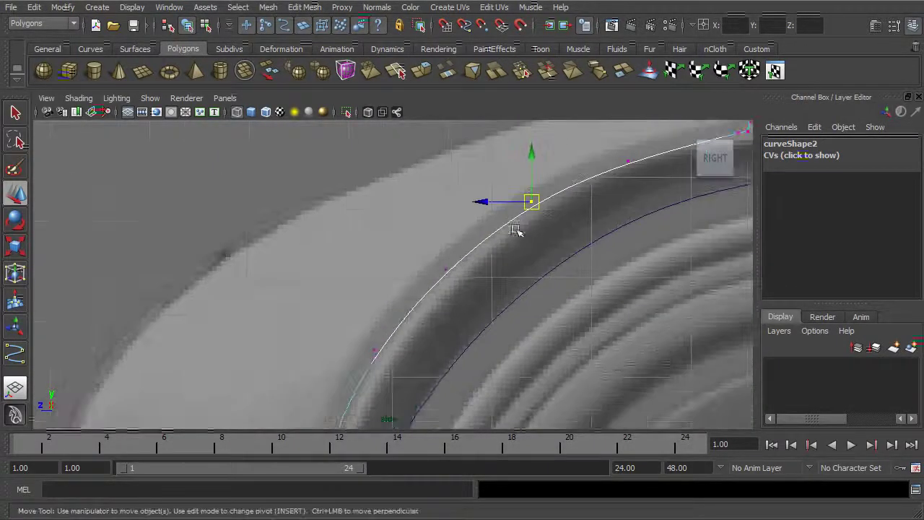
pyautogui.keyDown('alt'); pyautogui.moveTo(446, 303); pyautogui.dragTo(489, 204, button='middle'); pyautogui.keyUp('alt')
pyautogui.keyDown('alt'); pyautogui.moveTo(447, 273); pyautogui.dragTo(464, 175, button='middle'); pyautogui.keyUp('alt')
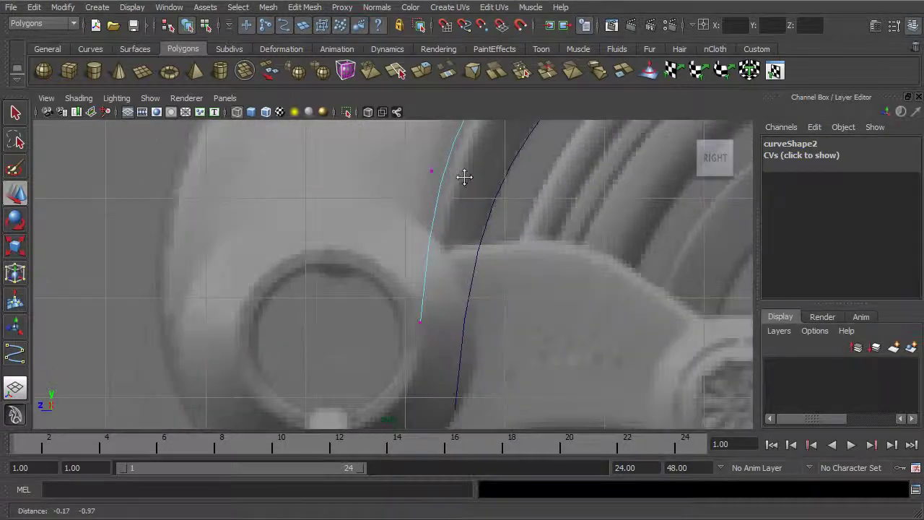
# Move the inner curve's first vertices above the angular corner onto the lower crease of the top tube.
pyautogui.keyDown('alt'); pyautogui.moveTo(519, 202); pyautogui.dragTo(478, 375, button='middle'); pyautogui.keyUp('alt')
pyautogui.keyDown('alt'); pyautogui.moveTo(478, 376); pyautogui.dragTo(363, 308, button='right'); pyautogui.keyUp('alt')
pyautogui.keyDown('alt'); pyautogui.moveTo(491, 252); pyautogui.dragTo(414, 349, button='middle'); pyautogui.keyUp('alt')
pyautogui.keyDown('alt'); pyautogui.moveTo(414, 348); pyautogui.dragTo(462, 268, button='right'); pyautogui.keyUp('alt')
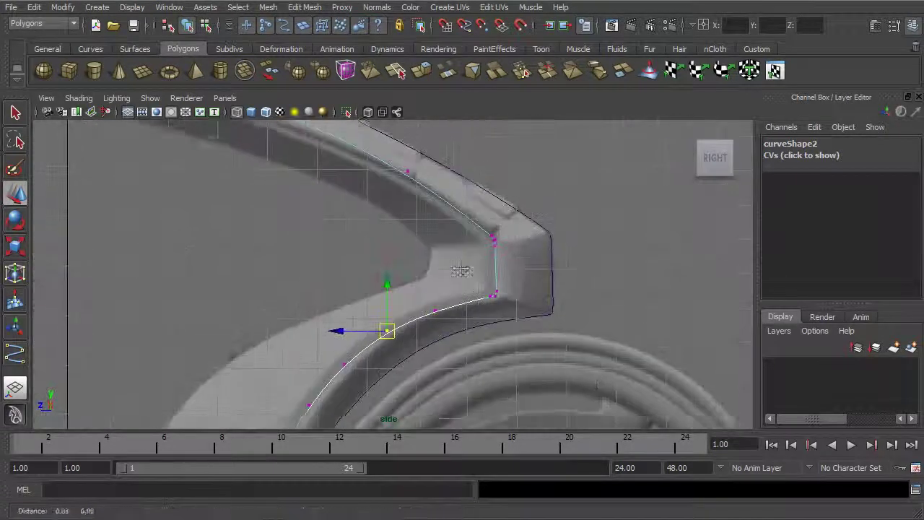
pyautogui.keyDown('alt'); pyautogui.moveTo(462, 268); pyautogui.dragTo(456, 345, button='middle'); pyautogui.keyUp('alt')
pyautogui.keyDown('alt'); pyautogui.moveTo(289, 195); pyautogui.dragTo(369, 210, button='right'); pyautogui.keyUp('alt')
pyautogui.moveTo(411, 195); pyautogui.dragTo(392, 215)
pyautogui.keyDown('alt'); pyautogui.moveTo(392, 215); pyautogui.dragTo(458, 304, button='middle'); pyautogui.keyUp('alt')
pyautogui.moveTo(258, 192); pyautogui.dragTo(237, 216)
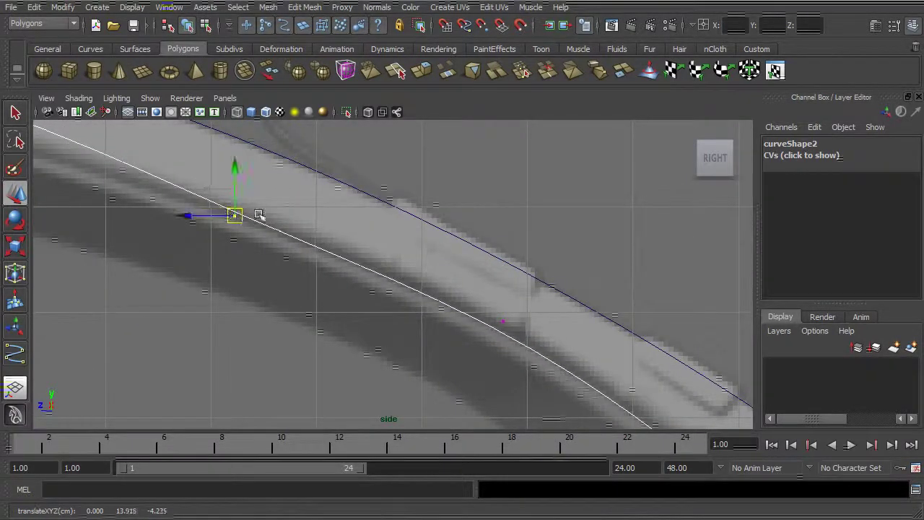
# Lower the inner curve's vertices along the middle of the top tube to follow its crease.
pyautogui.keyDown('alt'); pyautogui.moveTo(258, 215); pyautogui.dragTo(549, 302, button='middle'); pyautogui.keyUp('alt')
pyautogui.click(388, 228)
pyautogui.moveTo(386, 231); pyautogui.dragTo(370, 264)
pyautogui.keyDown('alt'); pyautogui.moveTo(370, 264); pyautogui.dragTo(686, 325, button='middle'); pyautogui.keyUp('alt')
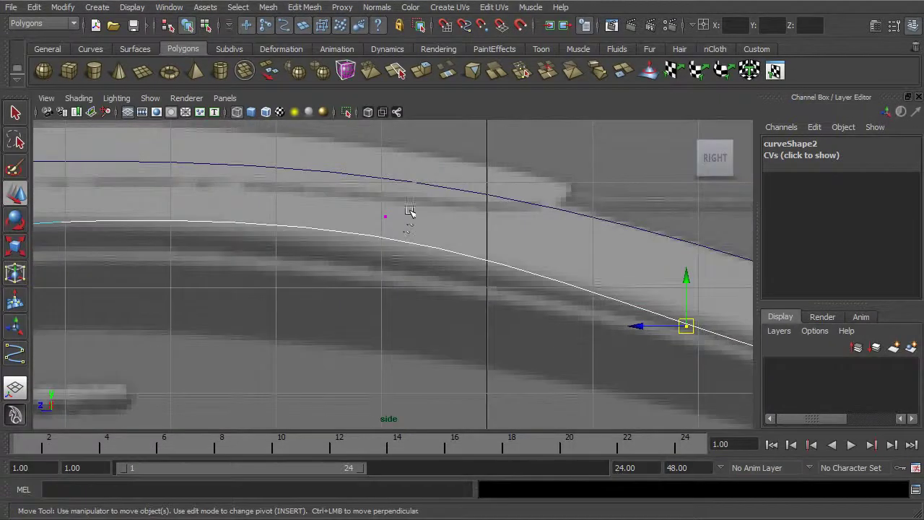
pyautogui.moveTo(380, 217); pyautogui.dragTo(374, 251)
# Reposition the inner curve's vertices around the rounded bend at the far end of the top tube.
pyautogui.keyDown('alt'); pyautogui.moveTo(141, 237); pyautogui.dragTo(551, 259, button='middle'); pyautogui.keyUp('alt')
pyautogui.moveTo(436, 218); pyautogui.dragTo(348, 279)
pyautogui.moveTo(406, 253); pyautogui.dragTo(376, 249)
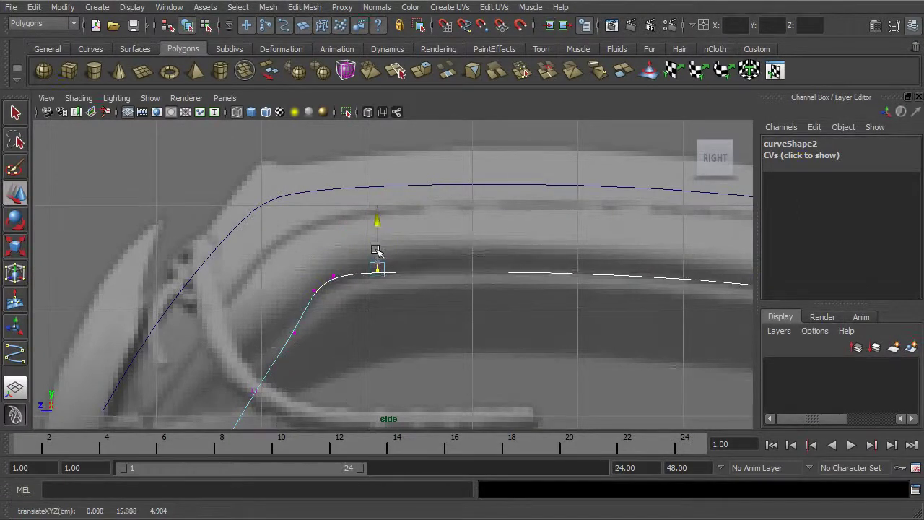
pyautogui.click(315, 281)
pyautogui.hotkey('ctrl', 'z')
pyautogui.click(314, 278)
pyautogui.hotkey('ctrl', 'z')
pyautogui.moveTo(308, 276); pyautogui.dragTo(318, 292)
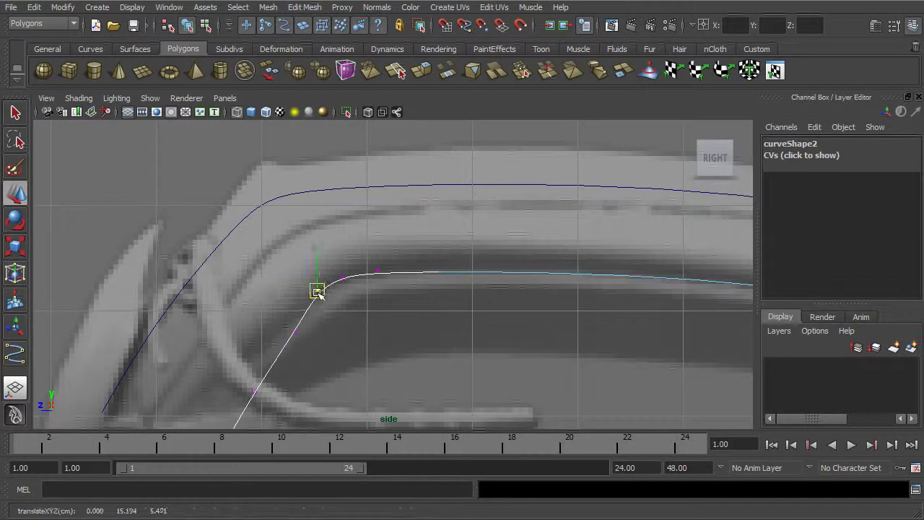
# Align the inner curve's last vertices along the short section running down from the rounded bend.
pyautogui.keyDown('alt'); pyautogui.moveTo(324, 304); pyautogui.dragTo(392, 281, button='middle'); pyautogui.keyUp('alt')
pyautogui.moveTo(368, 293); pyautogui.dragTo(312, 342)
pyautogui.moveTo(277, 414); pyautogui.dragTo(314, 378)
pyautogui.moveTo(305, 406); pyautogui.dragTo(267, 383)
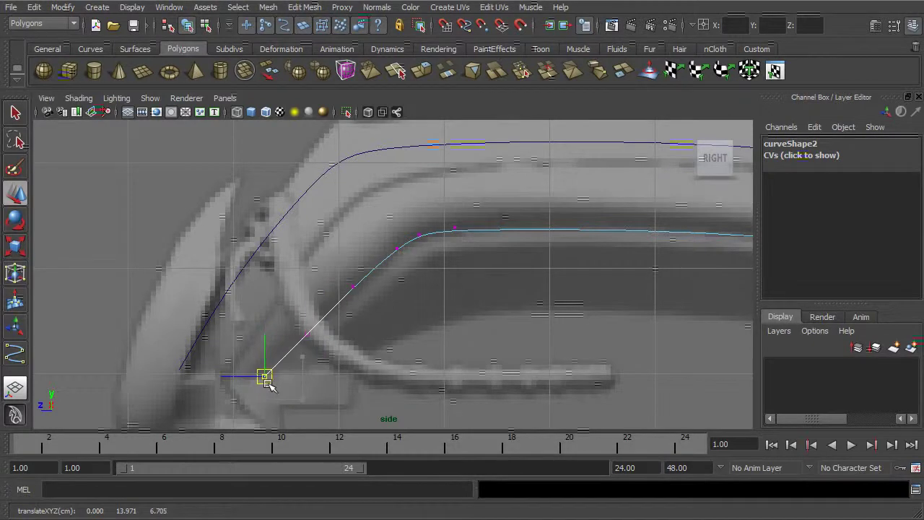
pyautogui.click(307, 337)
pyautogui.moveTo(306, 339); pyautogui.dragTo(355, 289)
# Fine-tune the inner curve's vertex on the long top tube span past the rounded bend.
pyautogui.click(455, 228)
pyautogui.keyDown('alt'); pyautogui.moveTo(606, 268); pyautogui.dragTo(298, 272, button='middle'); pyautogui.keyUp('alt')
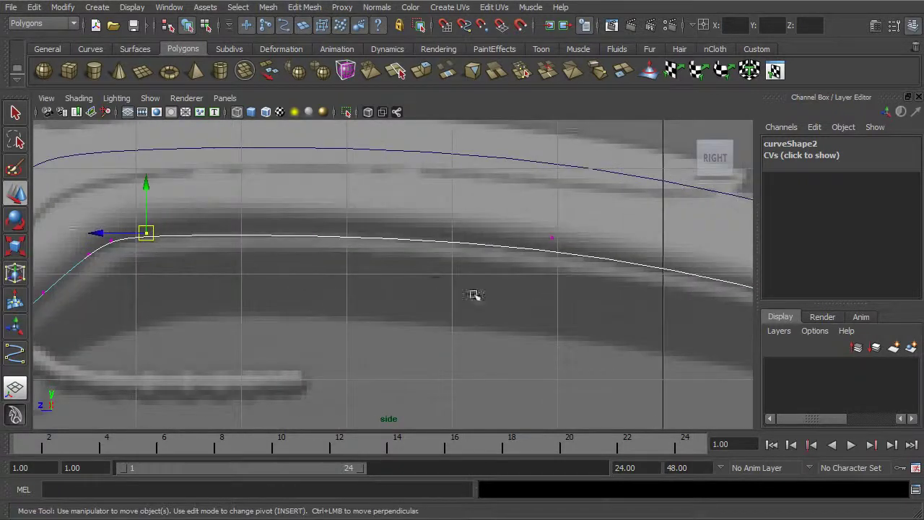
pyautogui.click(553, 237)
pyautogui.moveTo(554, 239); pyautogui.dragTo(558, 236)
# Check the inner curve's fit down to the angular corner and return it to object selection mode.
pyautogui.keyDown('alt'); pyautogui.moveTo(558, 236); pyautogui.dragTo(433, 257, button='right'); pyautogui.keyUp('alt')
pyautogui.keyDown('alt'); pyautogui.moveTo(576, 294); pyautogui.dragTo(431, 227, button='middle'); pyautogui.keyUp('alt')
pyautogui.keyDown('alt'); pyautogui.moveTo(575, 329); pyautogui.dragTo(507, 232, button='middle'); pyautogui.keyUp('alt')
pyautogui.keyDown('alt'); pyautogui.moveTo(543, 262); pyautogui.dragTo(524, 286, button='right'); pyautogui.keyUp('alt')
pyautogui.keyDown('alt'); pyautogui.moveTo(509, 286); pyautogui.dragTo(431, 288, button='middle'); pyautogui.keyUp('alt')
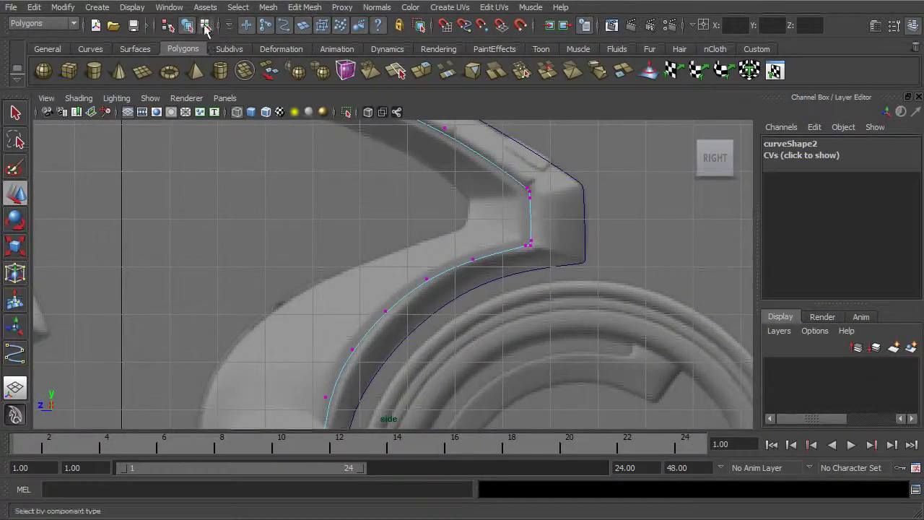
pyautogui.click(187, 25)
pyautogui.press('space')
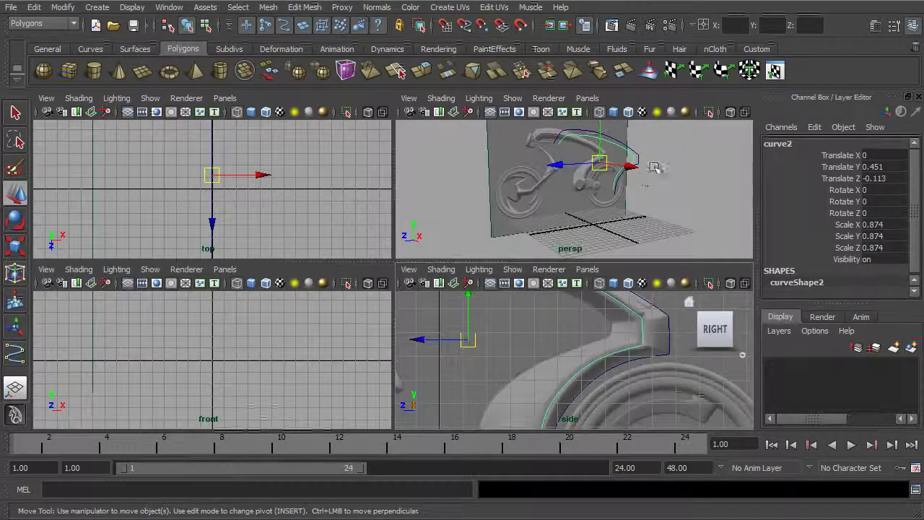
# Try to move the inner curve sideways along X in the perspective view.
pyautogui.press('space')
pyautogui.keyDown('alt'); pyautogui.moveTo(587, 200); pyautogui.dragTo(470, 223); pyautogui.keyUp('alt')
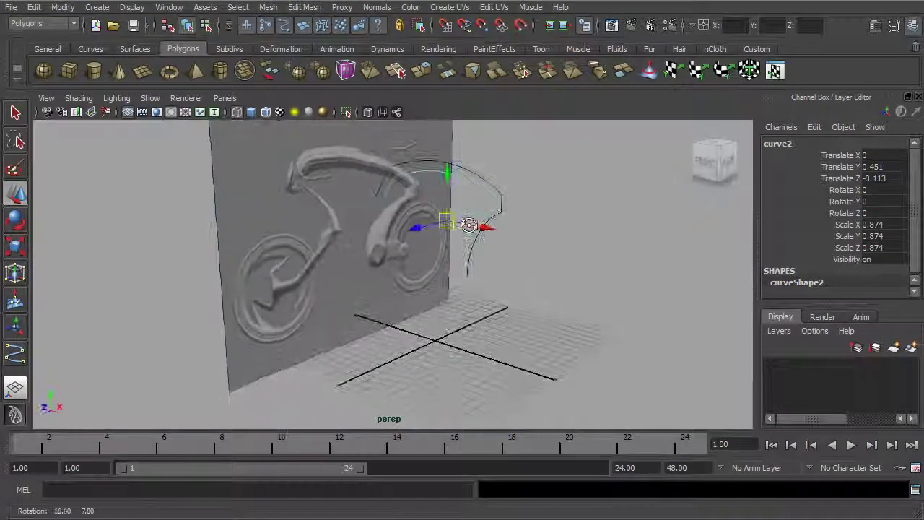
pyautogui.keyDown('alt'); pyautogui.moveTo(470, 223); pyautogui.dragTo(557, 238, button='right'); pyautogui.keyUp('alt')
pyautogui.keyDown('alt'); pyautogui.moveTo(556, 237); pyautogui.dragTo(497, 305, button='middle'); pyautogui.keyUp('alt')
pyautogui.moveTo(496, 305)
pyautogui.keyDown('alt'); pyautogui.mouseDown()
pyautogui.moveTo(569, 311)
pyautogui.moveTo(494, 296)
pyautogui.mouseUp(); pyautogui.keyUp('alt')
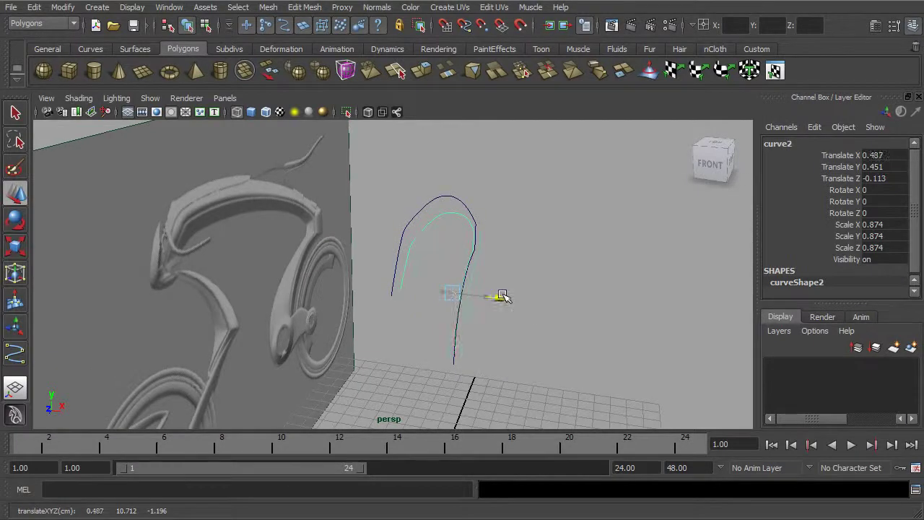
pyautogui.hotkey('ctrl', 'z')
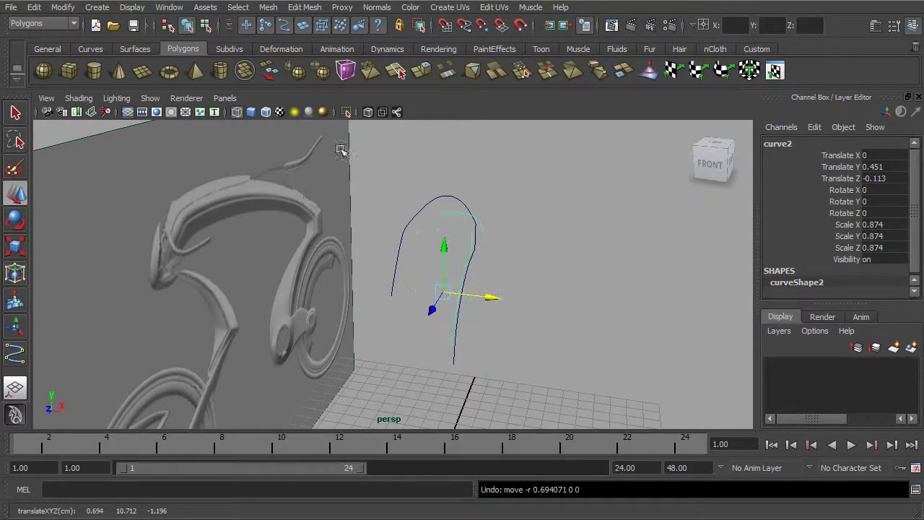
# Freeze the inner curve's transformations and move it away from the outer curve along X to about 0.678.
pyautogui.click(63, 7)
pyautogui.click(83, 57)
pyautogui.keyDown('alt'); pyautogui.moveTo(468, 219); pyautogui.dragTo(488, 217); pyautogui.keyUp('alt')
pyautogui.keyDown('alt'); pyautogui.moveTo(446, 211); pyautogui.dragTo(525, 236, button='right'); pyautogui.keyUp('alt')
pyautogui.moveTo(506, 298); pyautogui.dragTo(520, 301)
pyautogui.moveTo(521, 285)
pyautogui.keyDown('alt'); pyautogui.mouseDown()
pyautogui.moveTo(535, 292)
pyautogui.moveTo(519, 295)
pyautogui.mouseUp(); pyautogui.keyUp('alt')
pyautogui.keyDown('alt'); pyautogui.moveTo(493, 189); pyautogui.dragTo(460, 165); pyautogui.keyUp('alt')
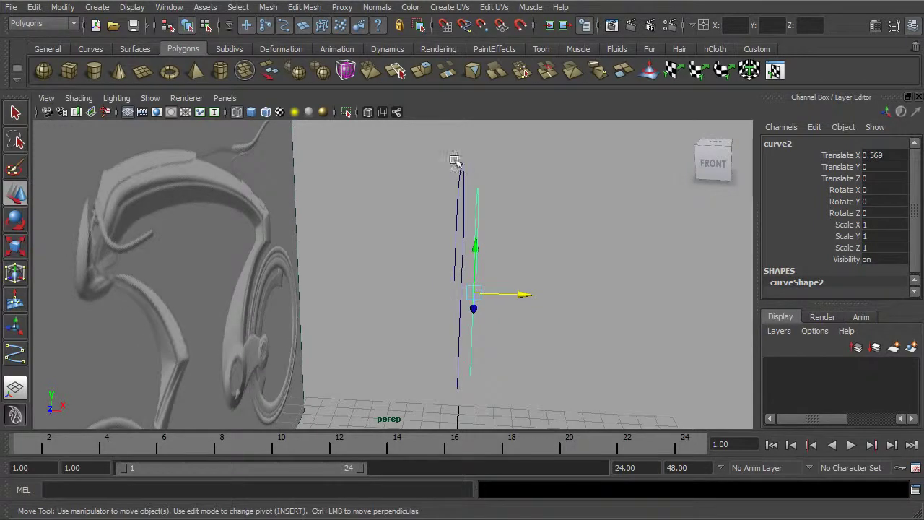
pyautogui.keyDown('alt'); pyautogui.moveTo(470, 202); pyautogui.dragTo(530, 291); pyautogui.keyUp('alt')
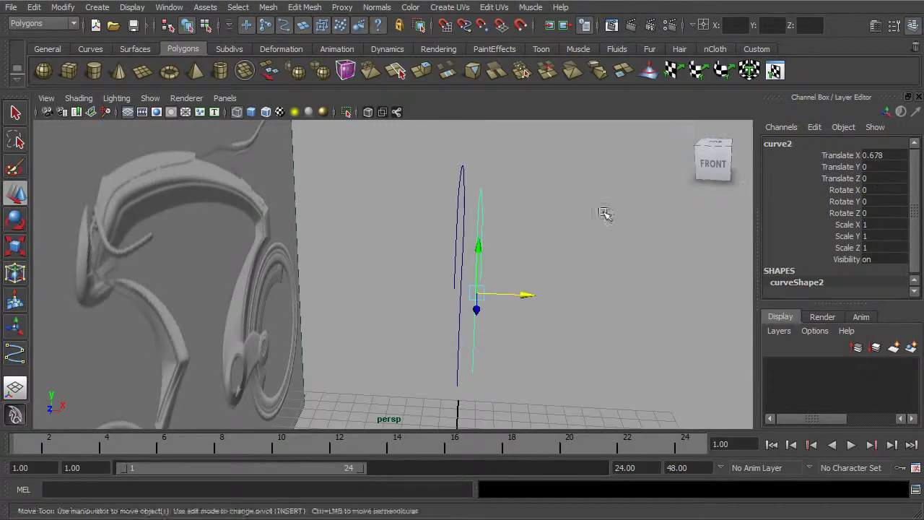
# Set the inner curve's Translate X to 0.7 and raise it to 0.8 after checking the offset.
pyautogui.keyDown('alt'); pyautogui.moveTo(606, 210); pyautogui.dragTo(655, 205); pyautogui.keyUp('alt')
pyautogui.click(882, 155)
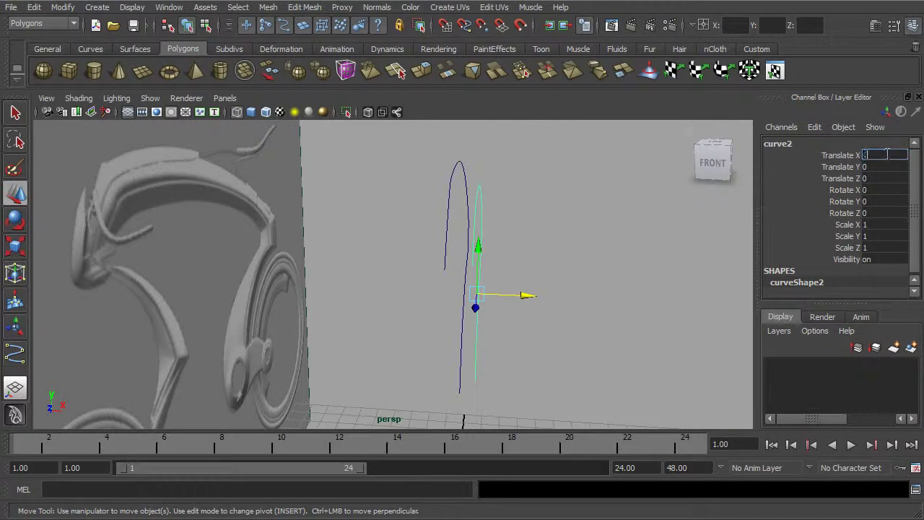
pyautogui.write('0.7')
pyautogui.press('Return')
pyautogui.keyDown('alt'); pyautogui.moveTo(535, 219); pyautogui.dragTo(568, 227); pyautogui.keyUp('alt')
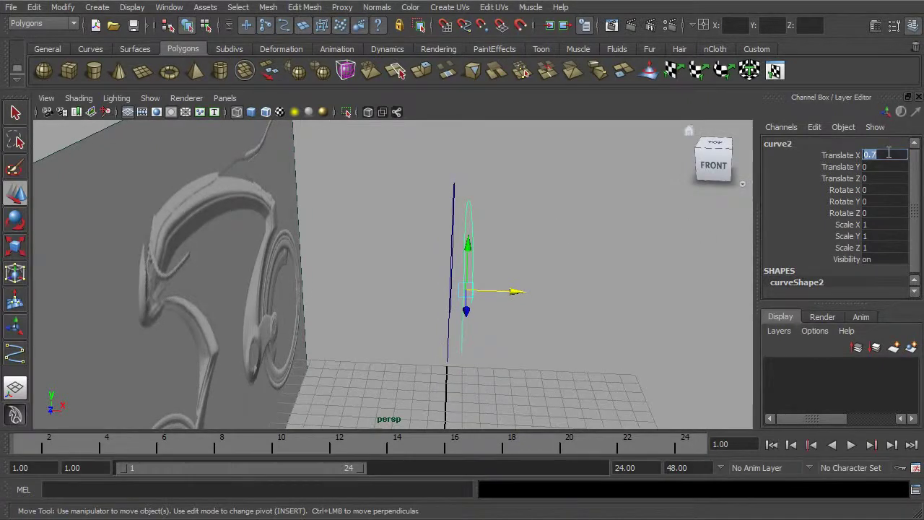
pyautogui.keyDown('alt'); pyautogui.moveTo(530, 252); pyautogui.dragTo(505, 238); pyautogui.keyUp('alt')
# Duplicate the inner curve in the side view and scale the copy uniformly to about 0.968.
pyautogui.press('space')
pyautogui.press('space')
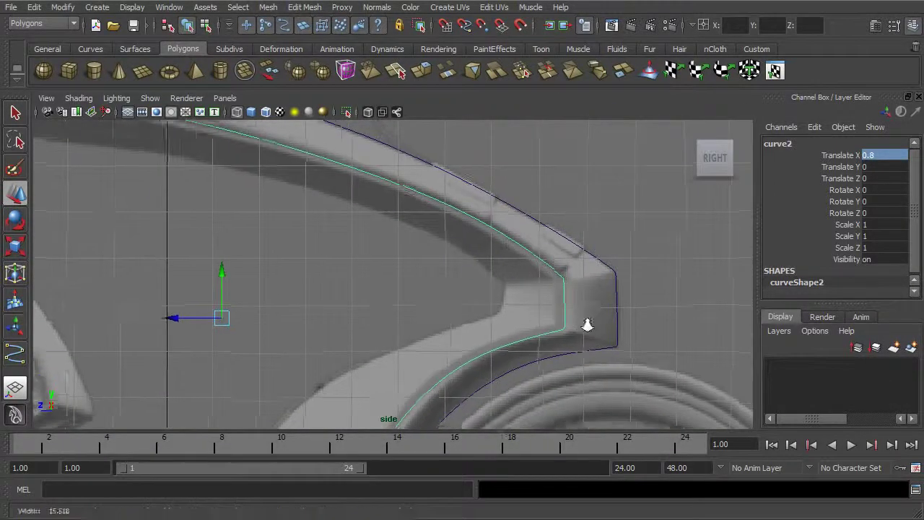
pyautogui.keyDown('alt'); pyautogui.moveTo(592, 329); pyautogui.dragTo(456, 301, button='right'); pyautogui.keyUp('alt')
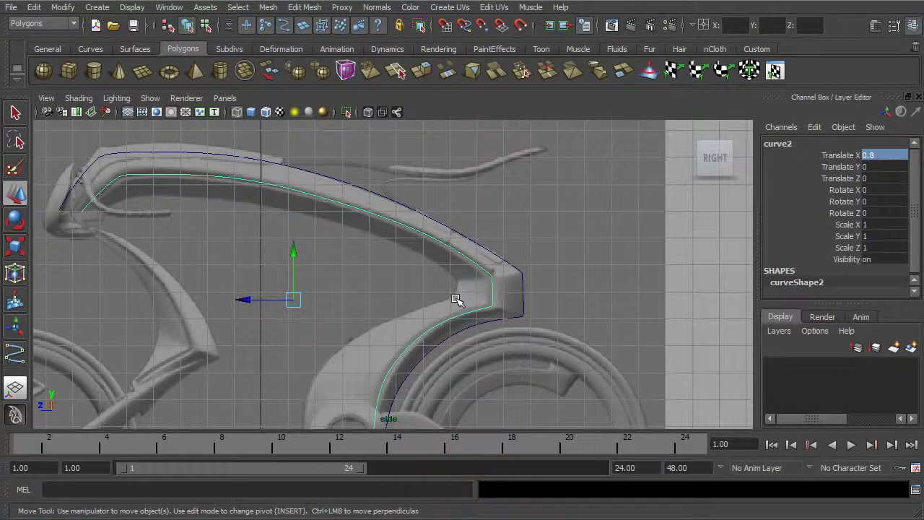
pyautogui.hotkey('ctrl', 'd')
pyautogui.press('r')
pyautogui.moveTo(295, 301); pyautogui.dragTo(290, 301)
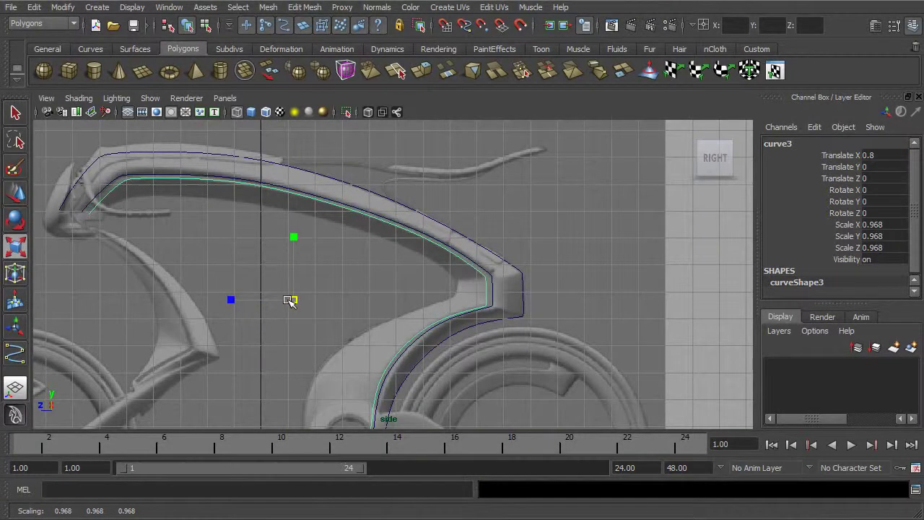
# Compare the third curve with the frame reference and switch it to control vertex editing.
pyautogui.keyDown('alt'); pyautogui.moveTo(370, 306); pyautogui.dragTo(353, 231, button='middle'); pyautogui.keyUp('alt')
pyautogui.keyDown('alt'); pyautogui.moveTo(353, 232); pyautogui.dragTo(661, 327, button='right'); pyautogui.keyUp('alt')
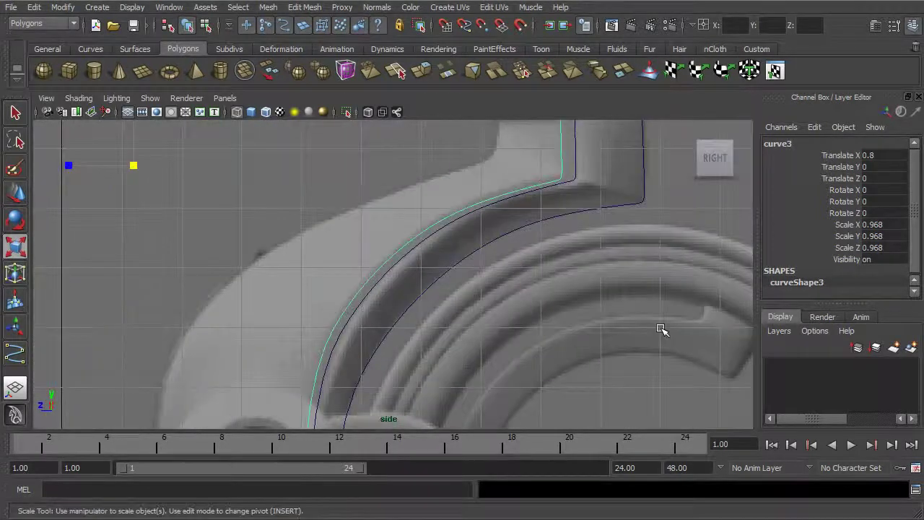
pyautogui.keyDown('alt'); pyautogui.moveTo(582, 289); pyautogui.dragTo(557, 398, button='middle'); pyautogui.keyUp('alt')
pyautogui.keyDown('alt'); pyautogui.moveTo(529, 318); pyautogui.dragTo(564, 387, button='middle'); pyautogui.keyUp('alt')
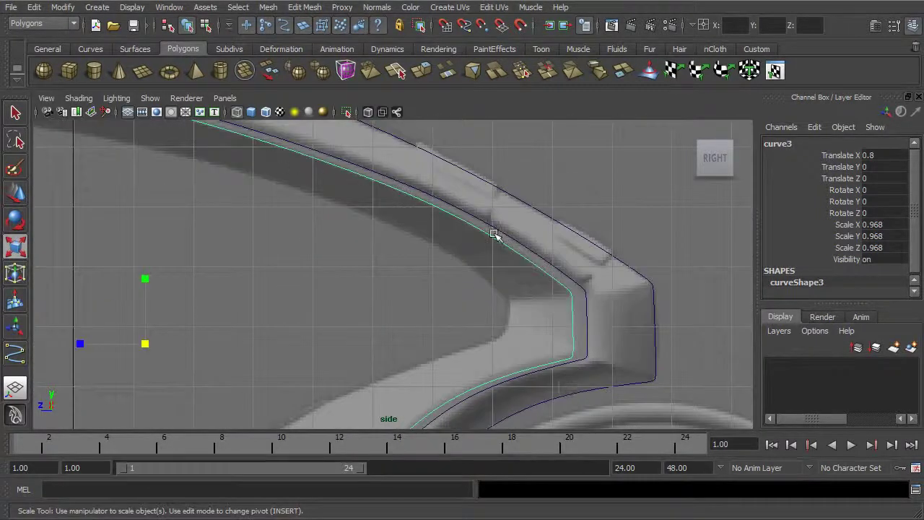
pyautogui.keyDown('alt'); pyautogui.moveTo(578, 355); pyautogui.dragTo(577, 266, button='middle'); pyautogui.keyUp('alt')
pyautogui.moveTo(570, 235); pyautogui.dragTo(535, 240, button='right')
pyautogui.keyDown('alt'); pyautogui.moveTo(536, 263); pyautogui.dragTo(528, 249, button='middle'); pyautogui.keyUp('alt')
# Shift the third curve's vertices from the lower angular corner down the arc as a group and adjust its lower end vertex.
pyautogui.moveTo(527, 292); pyautogui.dragTo(567, 221)
pyautogui.press('w')
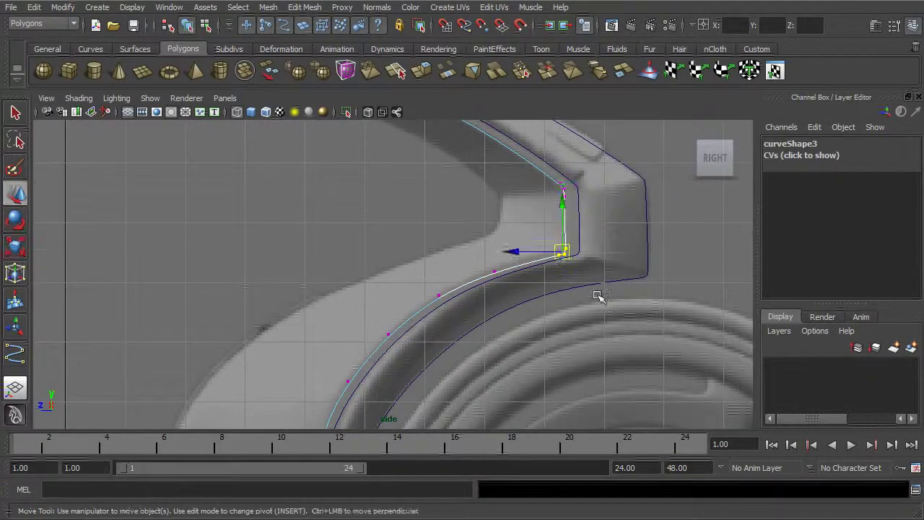
pyautogui.scroll(-3, 514, 266)
pyautogui.keyDown('shift'); pyautogui.moveTo(328, 400); pyautogui.dragTo(449, 263); pyautogui.keyUp('shift')
pyautogui.keyDown('alt'); pyautogui.moveTo(450, 330); pyautogui.dragTo(747, 337, button='right'); pyautogui.keyUp('alt')
pyautogui.keyDown('alt'); pyautogui.moveTo(569, 308); pyautogui.dragTo(674, 338, button='right'); pyautogui.keyUp('alt')
pyautogui.moveTo(452, 355); pyautogui.dragTo(439, 347)
pyautogui.keyDown('alt'); pyautogui.moveTo(444, 347); pyautogui.dragTo(571, 171, button='middle'); pyautogui.keyUp('alt')
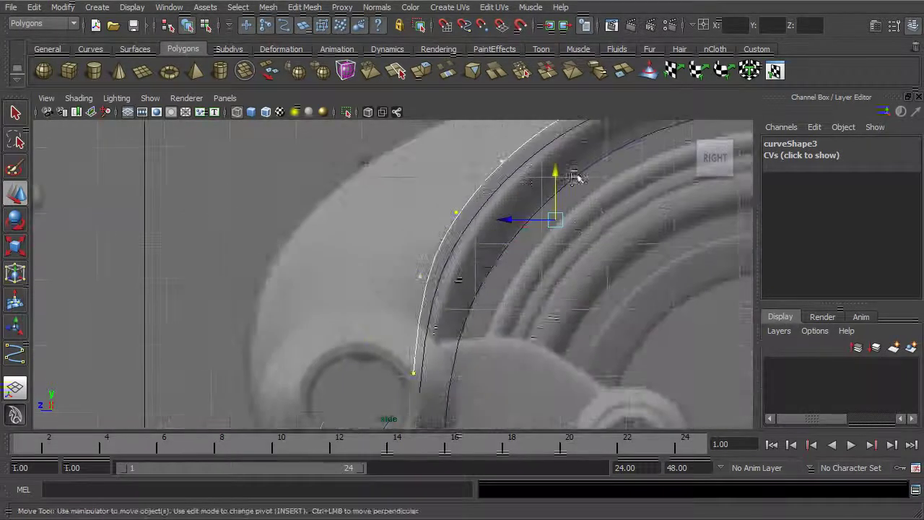
pyautogui.click(411, 380)
pyautogui.moveTo(410, 383); pyautogui.dragTo(385, 372)
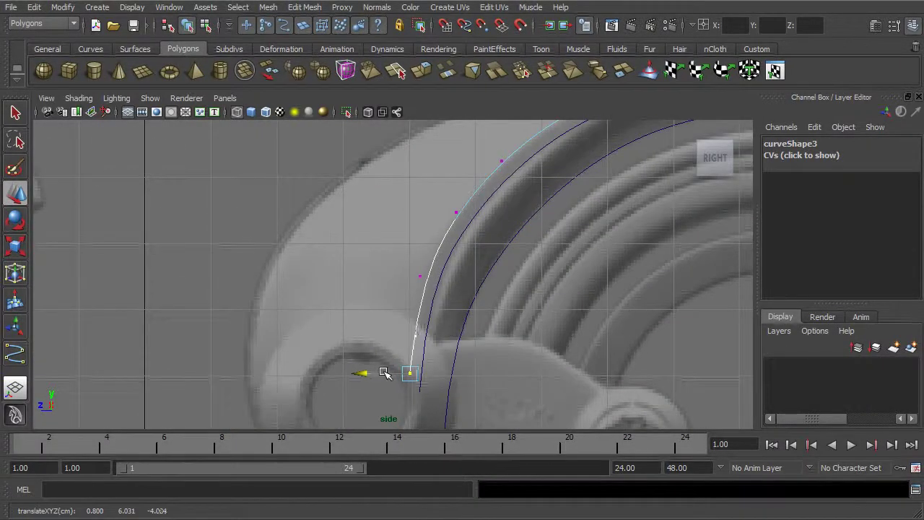
# Switch the second curve to control vertex editing and adjust a vertex near the lower end of its arc.
pyautogui.keyDown('alt'); pyautogui.moveTo(528, 274); pyautogui.dragTo(541, 277, button='middle'); pyautogui.keyUp('alt')
pyautogui.click(450, 254)
pyautogui.moveTo(450, 254); pyautogui.dragTo(429, 252, button='right')
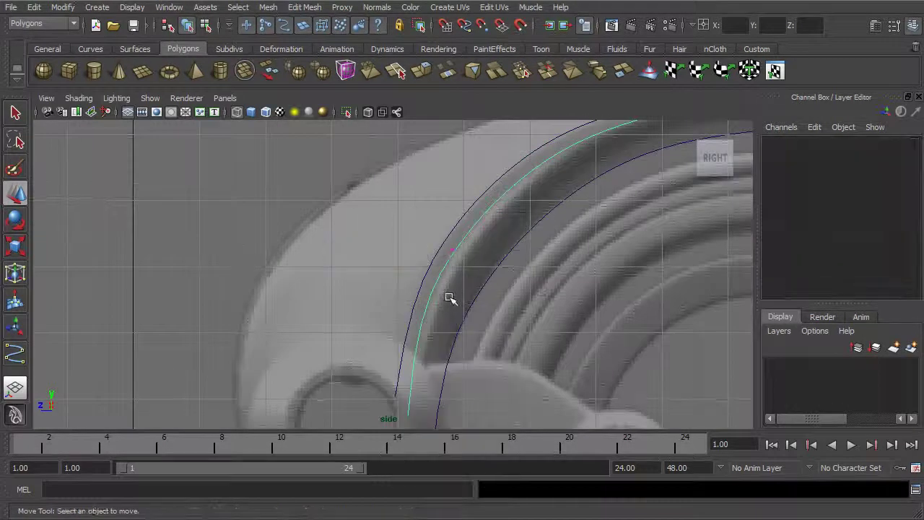
pyautogui.click(416, 315)
pyautogui.moveTo(390, 314); pyautogui.dragTo(392, 316)
# Edit the third curve's control vertices, adjusting the vertex on its top arc to keep an even offset from the second curve.
pyautogui.keyDown('alt'); pyautogui.moveTo(505, 293); pyautogui.dragTo(513, 252, button='right'); pyautogui.keyUp('alt')
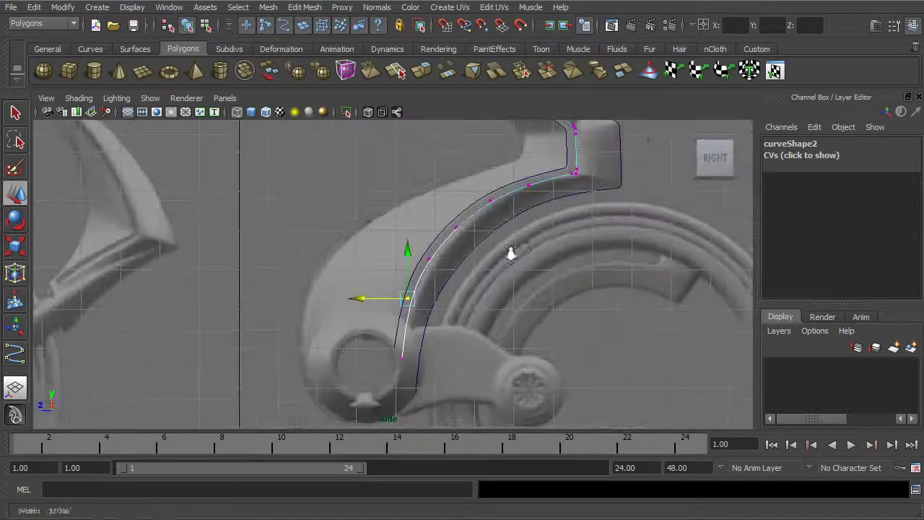
pyautogui.keyDown('alt'); pyautogui.moveTo(531, 232); pyautogui.dragTo(540, 324, button='middle'); pyautogui.keyUp('alt')
pyautogui.keyDown('alt'); pyautogui.moveTo(429, 201); pyautogui.dragTo(538, 333, button='middle'); pyautogui.keyUp('alt')
pyautogui.keyDown('alt'); pyautogui.moveTo(438, 282); pyautogui.dragTo(465, 300, button='right'); pyautogui.keyUp('alt')
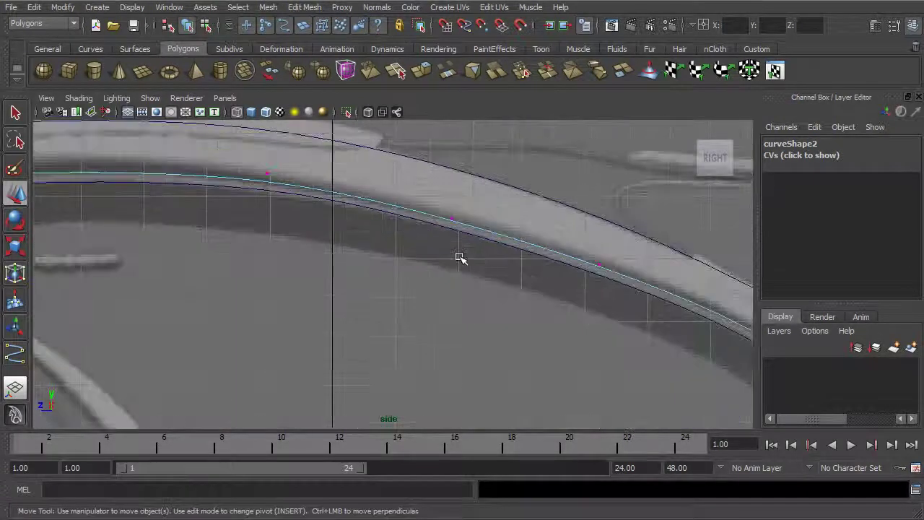
pyautogui.keyDown('alt'); pyautogui.moveTo(459, 258); pyautogui.dragTo(478, 268, button='middle'); pyautogui.keyUp('alt')
pyautogui.click(439, 225)
pyautogui.click(441, 230)
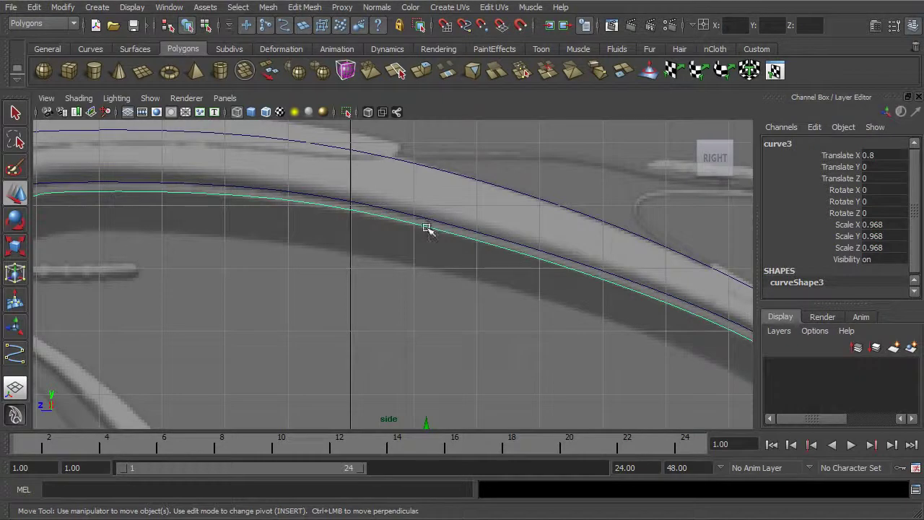
pyautogui.keyDown('alt'); pyautogui.moveTo(471, 181); pyautogui.dragTo(548, 206, button='middle'); pyautogui.keyUp('alt')
pyautogui.scroll(1, 561, 261)
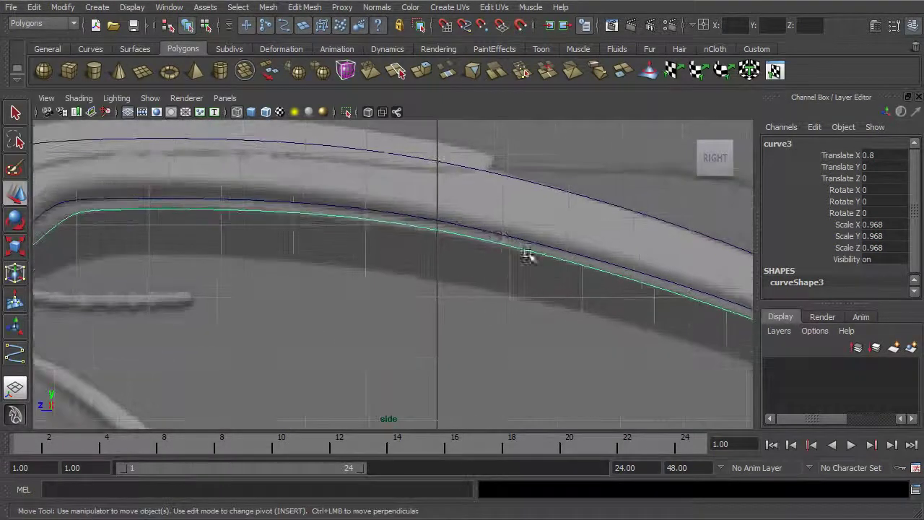
pyautogui.moveTo(402, 223); pyautogui.dragTo(377, 224, button='right')
pyautogui.keyDown('alt'); pyautogui.moveTo(364, 227); pyautogui.dragTo(398, 248, button='middle'); pyautogui.keyUp('alt')
pyautogui.moveTo(355, 253); pyautogui.dragTo(415, 217)
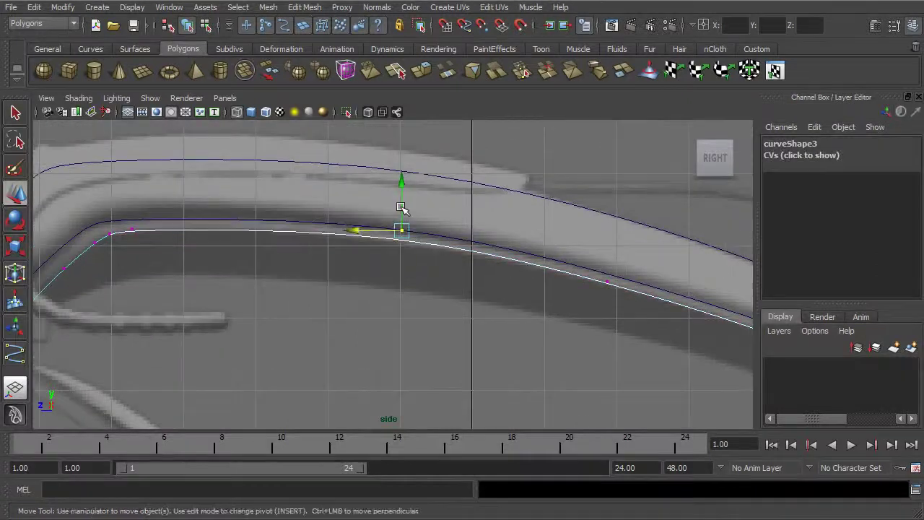
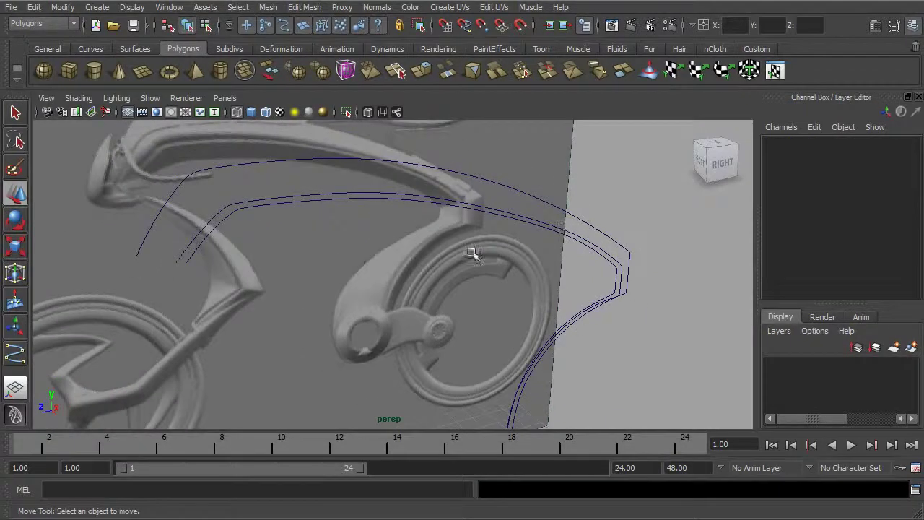
# Duplicate the third curve in the side view, scale the copy uniformly to 0.835 and shift it to Translate Y 0.029 and Translate Z 0.087.
pyautogui.click(424, 166)
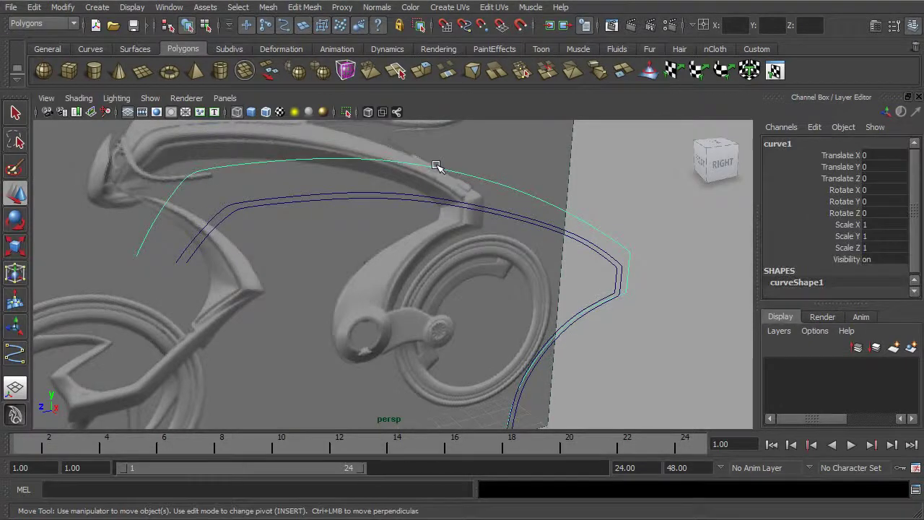
pyautogui.keyDown('alt'); pyautogui.moveTo(437, 166); pyautogui.dragTo(491, 168); pyautogui.keyUp('alt')
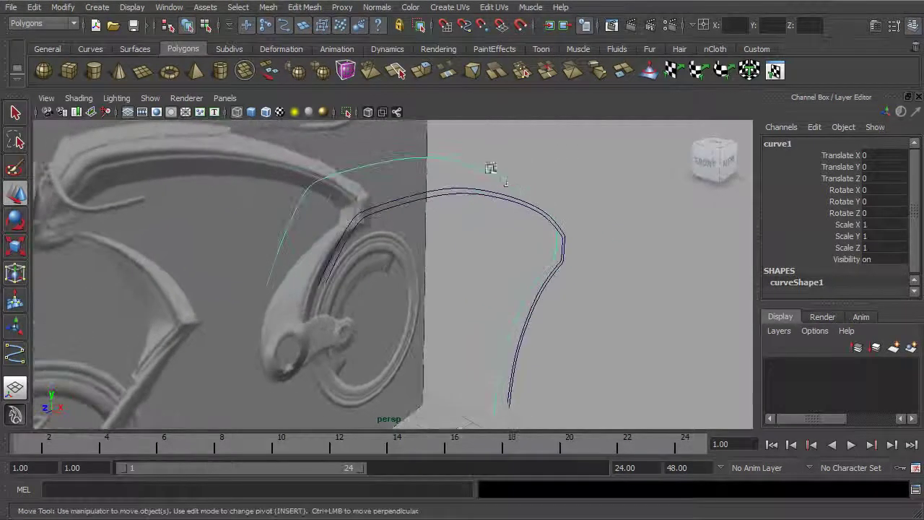
pyautogui.click(530, 211)
pyautogui.keyDown('alt'); pyautogui.moveTo(570, 223); pyautogui.dragTo(608, 267); pyautogui.keyUp('alt')
pyautogui.press('space')
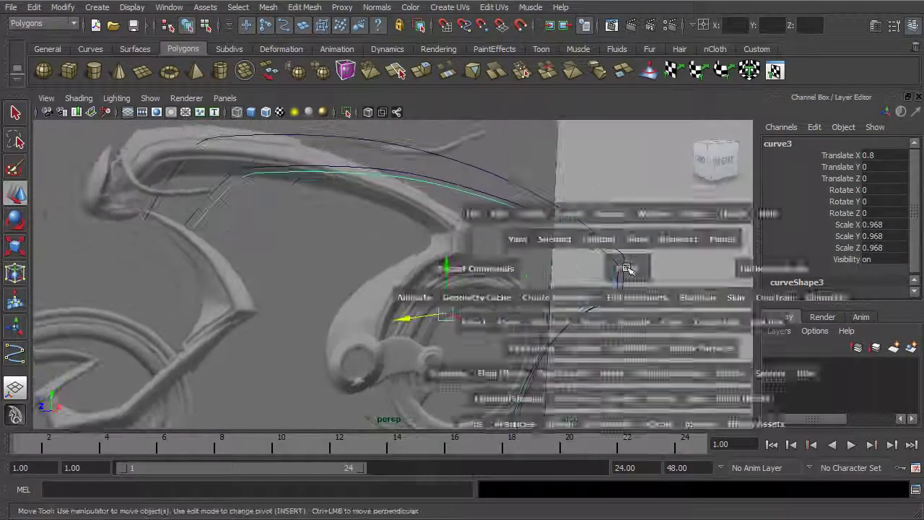
pyautogui.press('space')
pyautogui.keyDown('alt'); pyautogui.moveTo(625, 330); pyautogui.dragTo(411, 274, button='right'); pyautogui.keyUp('alt')
pyautogui.keyDown('alt'); pyautogui.moveTo(591, 347); pyautogui.dragTo(454, 249, button='middle'); pyautogui.keyUp('alt')
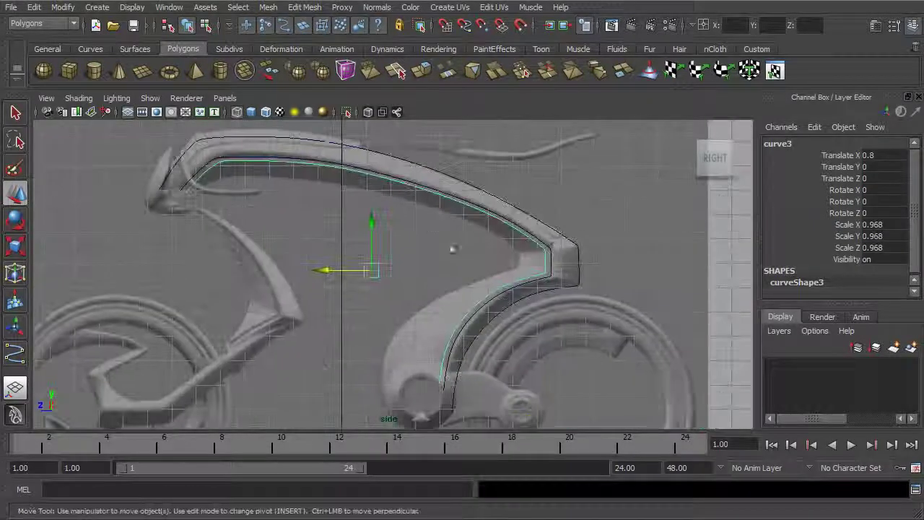
pyautogui.press('r')
pyautogui.moveTo(371, 268)
pyautogui.mouseDown()
pyautogui.moveTo(339, 273)
pyautogui.moveTo(369, 270)
pyautogui.mouseUp()
pyautogui.press('w')
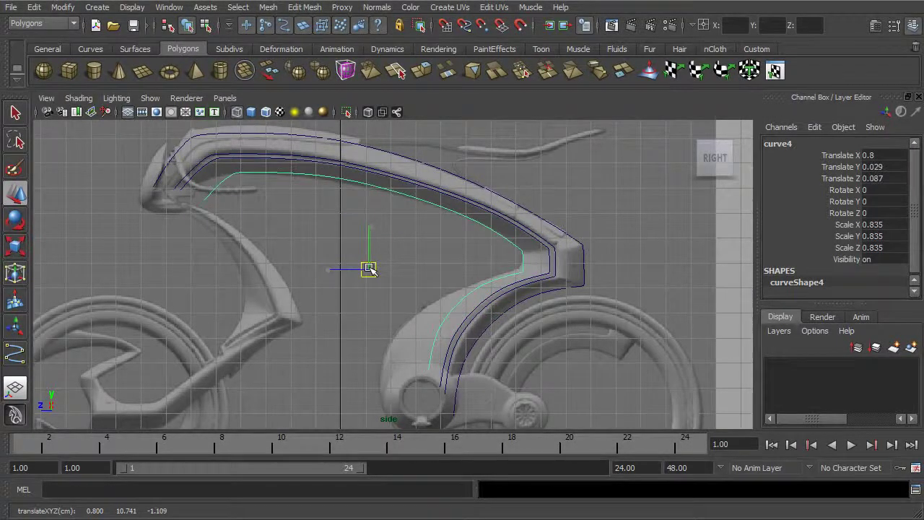
# Switch the fourth curve to control vertex editing and shift its vertices below the angular corner as a group toward the reference edge.
pyautogui.keyDown('alt'); pyautogui.moveTo(450, 313); pyautogui.dragTo(419, 272, button='middle'); pyautogui.keyUp('alt')
pyautogui.keyDown('alt'); pyautogui.moveTo(457, 288); pyautogui.dragTo(657, 281, button='right'); pyautogui.keyUp('alt')
pyautogui.keyDown('alt'); pyautogui.moveTo(568, 140); pyautogui.dragTo(503, 188, button='middle'); pyautogui.keyUp('alt')
pyautogui.keyDown('alt'); pyautogui.moveTo(497, 273); pyautogui.dragTo(501, 230, button='right'); pyautogui.keyUp('alt')
pyautogui.rightClick(571, 229)
pyautogui.keyDown('alt'); pyautogui.moveTo(636, 249); pyautogui.dragTo(472, 214, button='right'); pyautogui.keyUp('alt')
pyautogui.moveTo(472, 258); pyautogui.dragTo(277, 413)
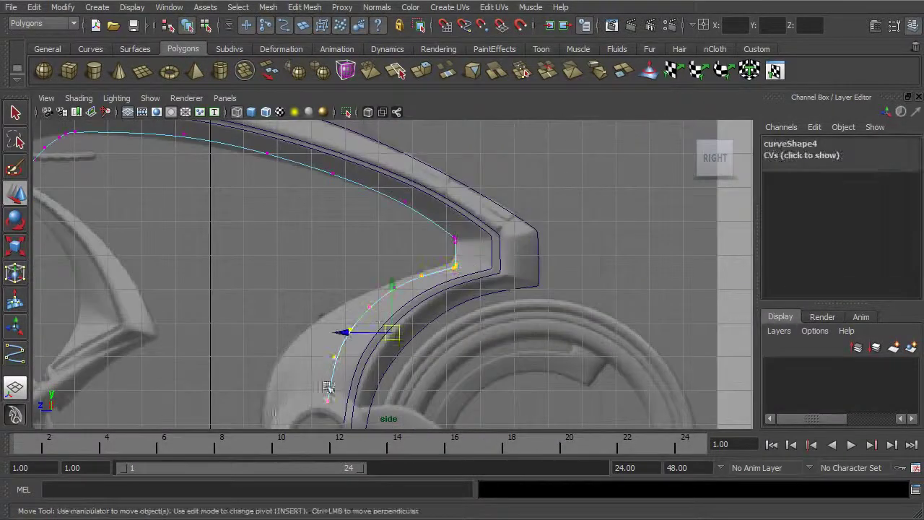
pyautogui.keyDown('alt'); pyautogui.moveTo(395, 318); pyautogui.dragTo(437, 299, button='middle'); pyautogui.keyUp('alt')
pyautogui.keyDown('alt'); pyautogui.moveTo(438, 299); pyautogui.dragTo(462, 322, button='right'); pyautogui.keyUp('alt')
pyautogui.moveTo(427, 320); pyautogui.dragTo(426, 320)
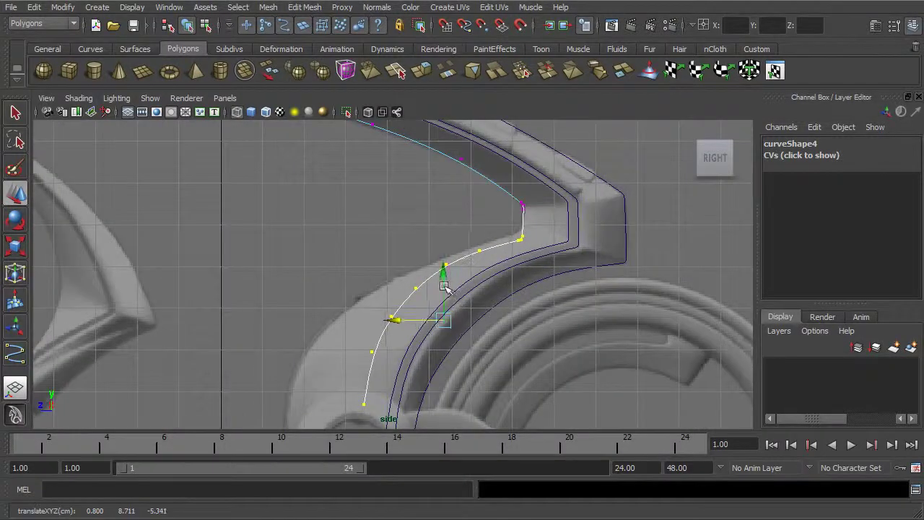
# Adjust the fourth curve's vertices at the lower angular corner to fit the inner corner of the frame reference.
pyautogui.keyDown('alt'); pyautogui.moveTo(505, 254); pyautogui.dragTo(775, 313, button='right'); pyautogui.keyUp('alt')
pyautogui.keyDown('alt'); pyautogui.moveTo(543, 227); pyautogui.dragTo(349, 301, button='middle'); pyautogui.keyUp('alt')
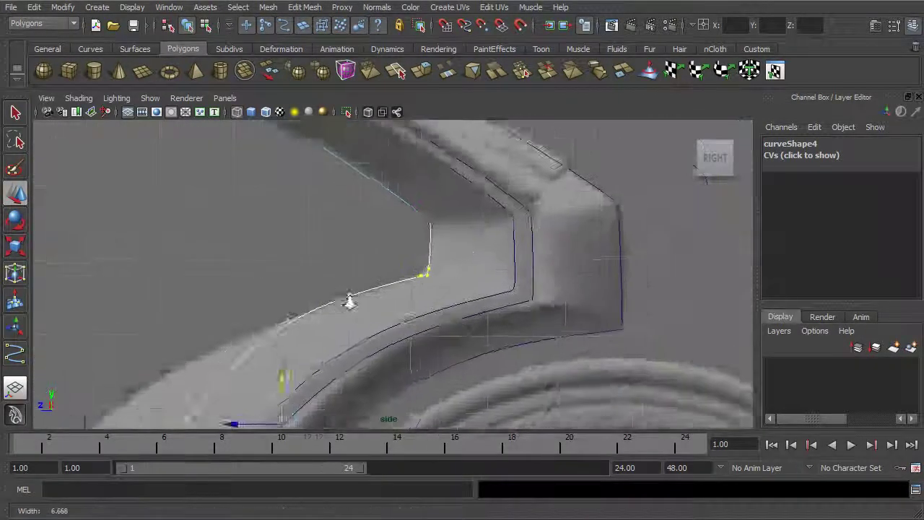
pyautogui.keyDown('alt'); pyautogui.moveTo(349, 302); pyautogui.dragTo(456, 304, button='right'); pyautogui.keyUp('alt')
pyautogui.keyDown('alt'); pyautogui.moveTo(455, 303); pyautogui.dragTo(450, 318, button='middle'); pyautogui.keyUp('alt')
pyautogui.keyDown('alt'); pyautogui.moveTo(450, 318); pyautogui.dragTo(506, 277, button='right'); pyautogui.keyUp('alt')
pyautogui.click(451, 279)
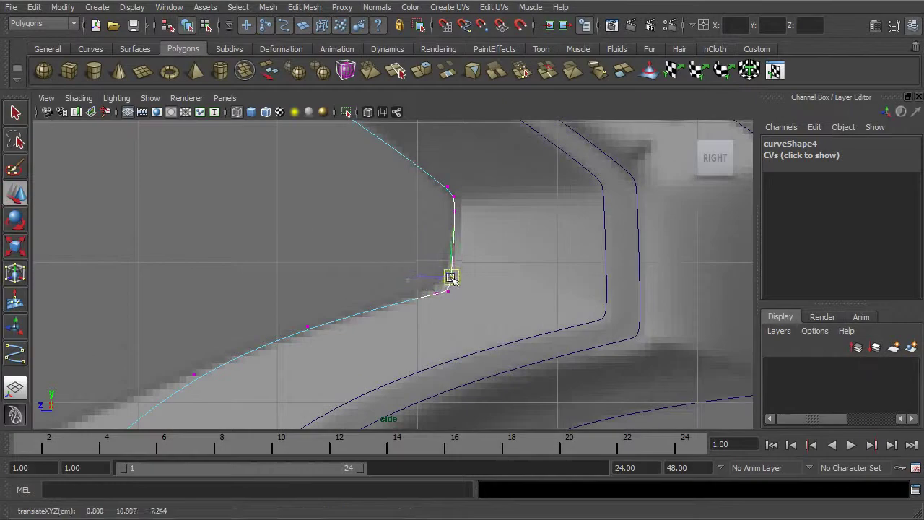
pyautogui.moveTo(454, 270)
pyautogui.mouseDown()
pyautogui.moveTo(435, 294)
pyautogui.moveTo(452, 293)
pyautogui.moveTo(452, 269)
pyautogui.mouseUp()
pyautogui.click(455, 268)
# Move the fourth curve's vertices along the lower arm outward onto the outer edge of the frame reference.
pyautogui.keyDown('alt'); pyautogui.moveTo(377, 315); pyautogui.dragTo(447, 272, button='middle'); pyautogui.keyUp('alt')
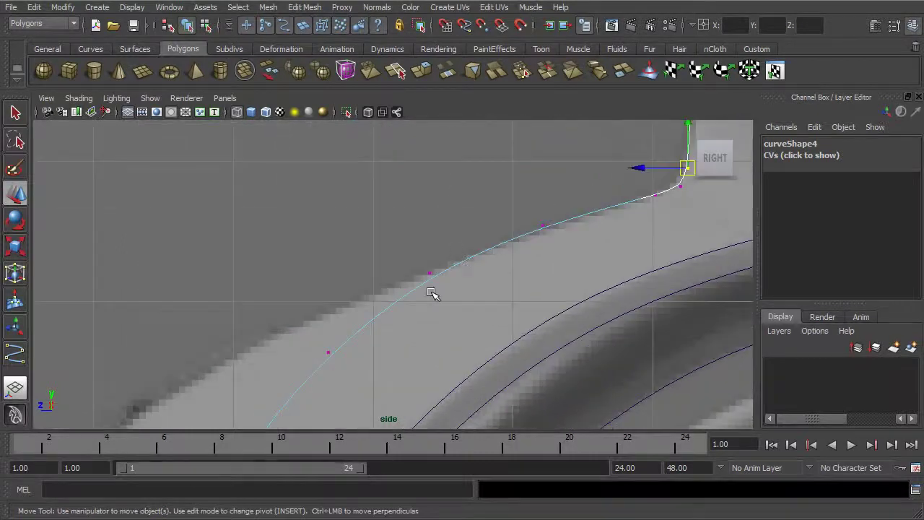
pyautogui.moveTo(430, 274); pyautogui.dragTo(426, 271)
pyautogui.keyDown('alt'); pyautogui.moveTo(348, 346); pyautogui.dragTo(443, 293, button='middle'); pyautogui.keyUp('alt')
pyautogui.moveTo(450, 276); pyautogui.dragTo(384, 270)
pyautogui.scroll(-4, 403, 352)
pyautogui.keyDown('alt'); pyautogui.moveTo(375, 332); pyautogui.dragTo(404, 303, button='middle'); pyautogui.keyUp('alt')
pyautogui.moveTo(420, 285); pyautogui.dragTo(356, 282)
pyautogui.click(371, 351)
pyautogui.moveTo(371, 352); pyautogui.dragTo(301, 339)
pyautogui.keyDown('alt'); pyautogui.moveTo(347, 351); pyautogui.dragTo(395, 252, button='middle'); pyautogui.keyUp('alt')
pyautogui.moveTo(407, 335); pyautogui.dragTo(307, 323)
pyautogui.click(342, 236)
pyautogui.moveTo(342, 238); pyautogui.dragTo(330, 235)
# Extend the fourth curve downward by moving its lower end vertex to the outer edge beside the round hub.
pyautogui.click(403, 181)
pyautogui.keyDown('alt'); pyautogui.moveTo(430, 201); pyautogui.dragTo(398, 302, button='middle'); pyautogui.keyUp('alt')
pyautogui.click(436, 246)
pyautogui.keyDown('alt'); pyautogui.moveTo(377, 347); pyautogui.dragTo(504, 216, button='middle'); pyautogui.keyUp('alt')
pyautogui.click(395, 289)
pyautogui.moveTo(395, 289); pyautogui.dragTo(395, 394)
pyautogui.keyDown('alt'); pyautogui.moveTo(395, 393); pyautogui.dragTo(454, 316, button='middle'); pyautogui.keyUp('alt')
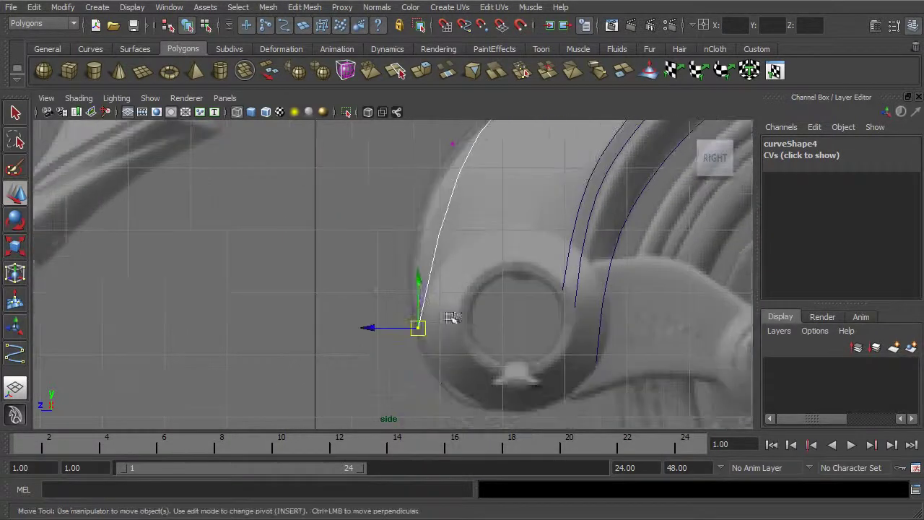
pyautogui.moveTo(419, 326); pyautogui.dragTo(418, 335)
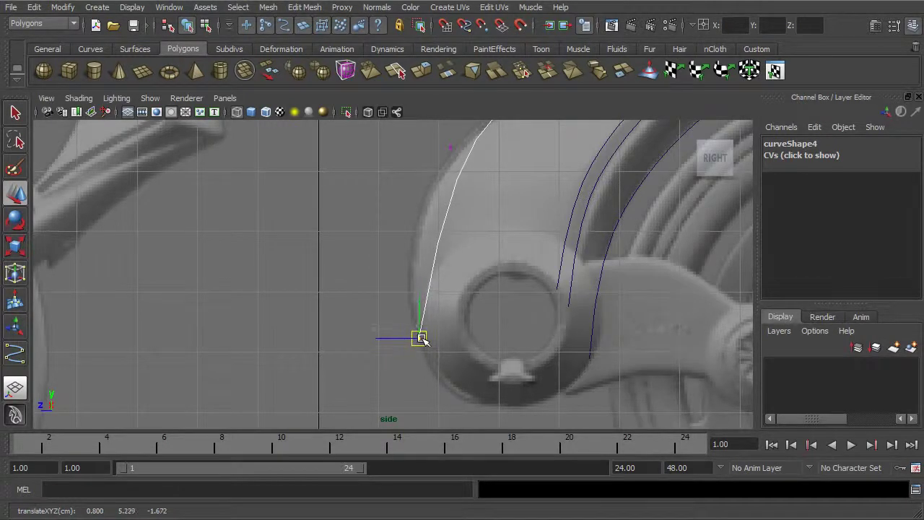
# Reposition the fourth curve's vertices on the bend above the hub so the curve bulges out to the reference outline.
pyautogui.keyDown('alt'); pyautogui.moveTo(475, 237); pyautogui.dragTo(468, 330, button='middle'); pyautogui.keyUp('alt')
pyautogui.click(449, 243)
pyautogui.moveTo(450, 243); pyautogui.dragTo(399, 281)
pyautogui.click(511, 191)
pyautogui.moveTo(511, 191); pyautogui.dragTo(471, 221)
pyautogui.click(388, 286)
pyautogui.moveTo(388, 286); pyautogui.dragTo(399, 305)
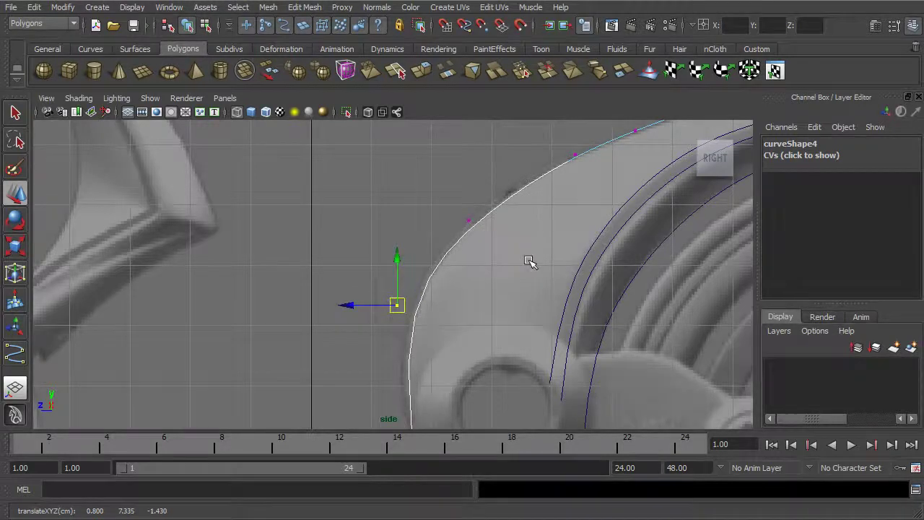
# Slide the fourth curve's vertices between the hub bend and the angular corner down the slope to space them out.
pyautogui.keyDown('alt'); pyautogui.moveTo(532, 262); pyautogui.dragTo(491, 313, button='middle'); pyautogui.keyUp('alt')
pyautogui.click(428, 272)
pyautogui.keyDown('alt'); pyautogui.moveTo(475, 264); pyautogui.dragTo(440, 294, button='middle'); pyautogui.keyUp('alt')
pyautogui.moveTo(392, 299); pyautogui.dragTo(474, 254)
pyautogui.moveTo(579, 199); pyautogui.dragTo(547, 229)
pyautogui.moveTo(561, 216); pyautogui.dragTo(534, 229)
pyautogui.click(611, 197)
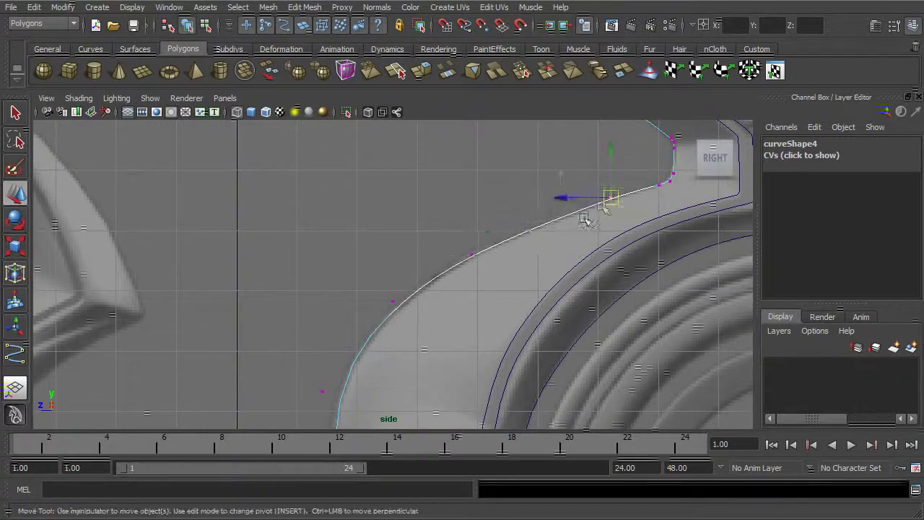
# Refine the mid-slope vertices of the fourth curve on the reference edge and lower the one at the start of the hub bend.
pyautogui.click(533, 227)
pyautogui.moveTo(532, 226); pyautogui.dragTo(521, 234)
pyautogui.click(472, 255)
pyautogui.moveTo(473, 255); pyautogui.dragTo(466, 258)
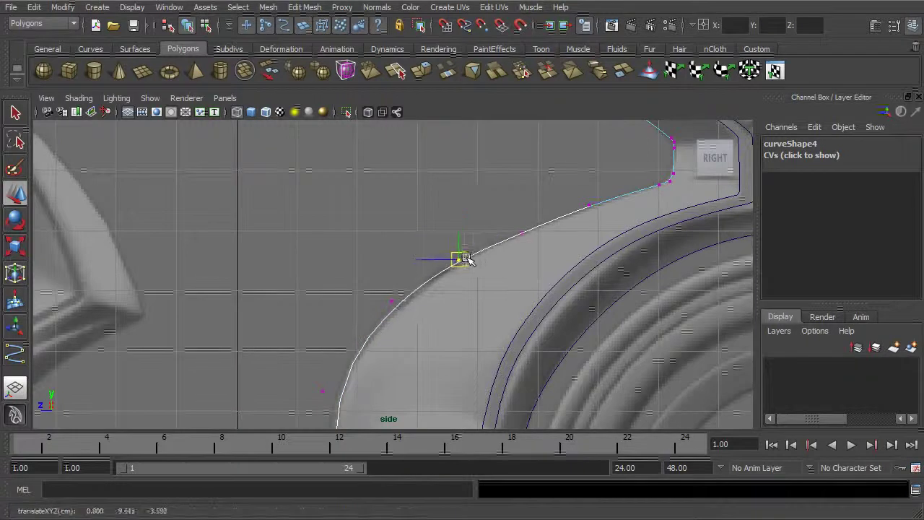
pyautogui.click(391, 302)
pyautogui.moveTo(390, 302); pyautogui.dragTo(379, 330)
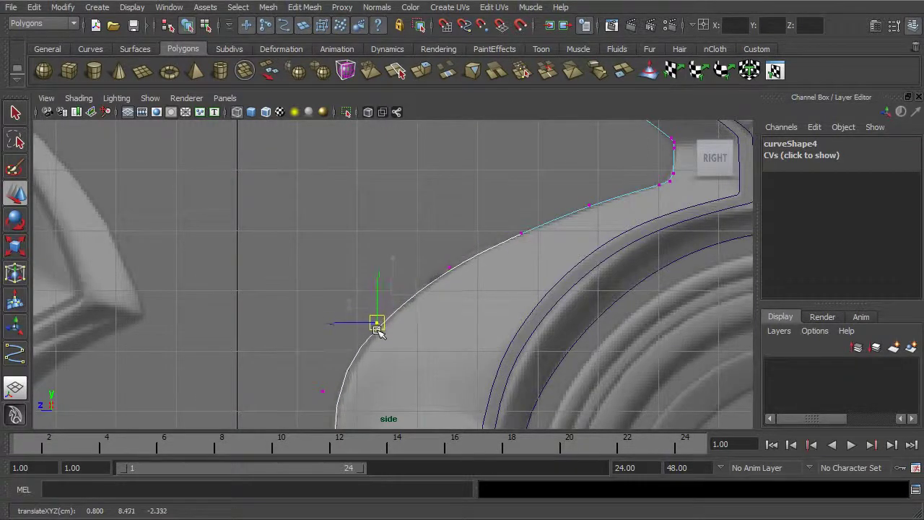
# Lower the fourth curve's outermost bend vertex and nudge its lower end vertex outward beside the hub.
pyautogui.keyDown('alt'); pyautogui.moveTo(388, 348); pyautogui.dragTo(433, 316, button='middle'); pyautogui.keyUp('alt')
pyautogui.moveTo(392, 331); pyautogui.dragTo(389, 349)
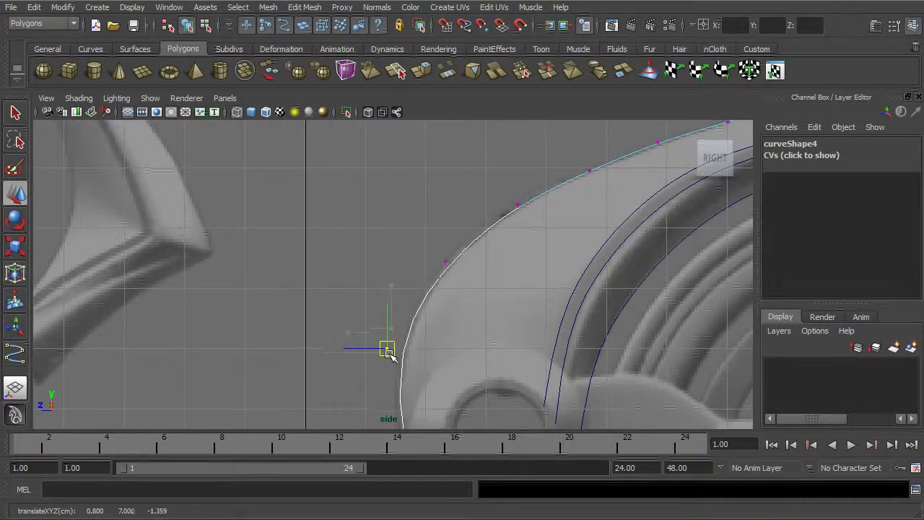
pyautogui.keyDown('alt'); pyautogui.moveTo(434, 345); pyautogui.dragTo(459, 246, button='middle'); pyautogui.keyUp('alt')
pyautogui.click(435, 353)
pyautogui.moveTo(434, 353); pyautogui.dragTo(427, 355)
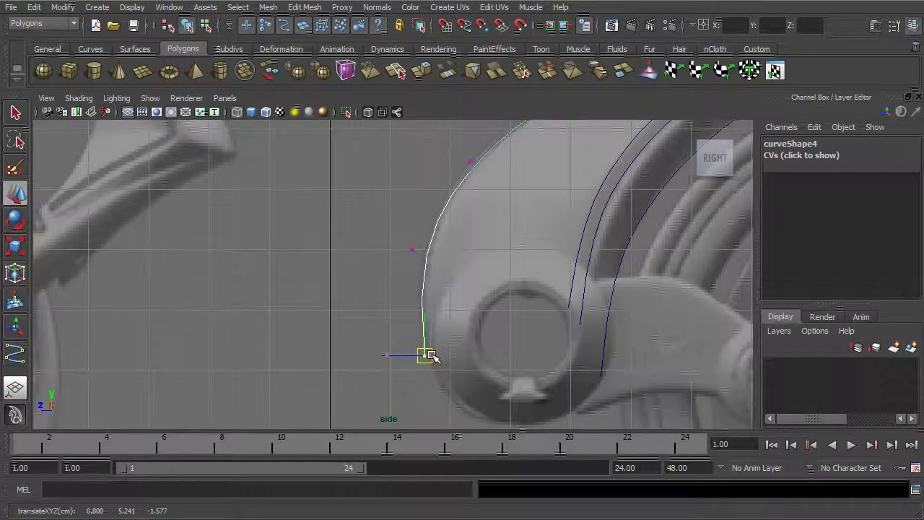
pyautogui.keyDown('alt'); pyautogui.moveTo(549, 270); pyautogui.dragTo(511, 358, button='middle'); pyautogui.keyUp('alt')
pyautogui.click(375, 341)
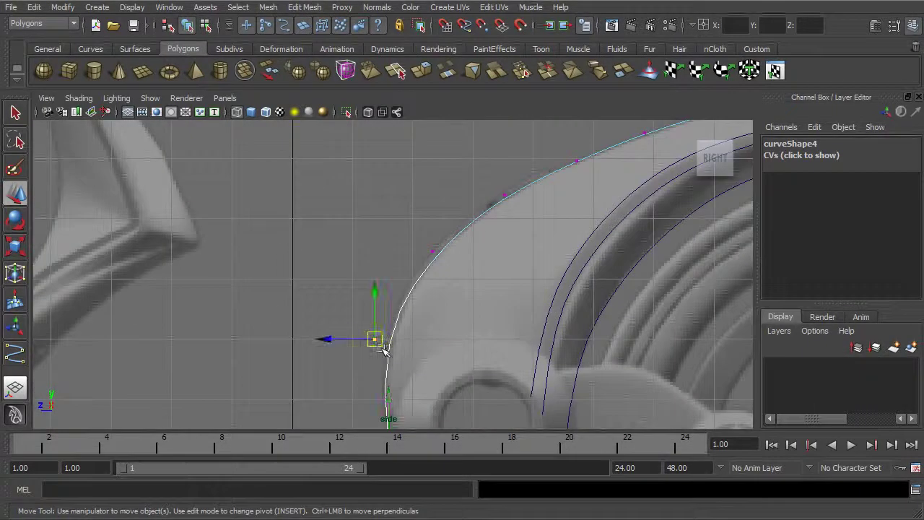
# Lower the fourth curve's vertices along the long top arc onto the underside edge of the frame reference.
pyautogui.click(588, 289)
pyautogui.keyDown('alt'); pyautogui.moveTo(605, 291); pyautogui.dragTo(537, 353, button='middle'); pyautogui.keyUp('alt')
pyautogui.keyDown('alt'); pyautogui.moveTo(538, 354); pyautogui.dragTo(503, 268, button='right'); pyautogui.keyUp('alt')
pyautogui.keyDown('alt'); pyautogui.moveTo(503, 268); pyautogui.dragTo(511, 369, button='middle'); pyautogui.keyUp('alt')
pyautogui.keyDown('alt'); pyautogui.moveTo(416, 281); pyautogui.dragTo(561, 306, button='middle'); pyautogui.keyUp('alt')
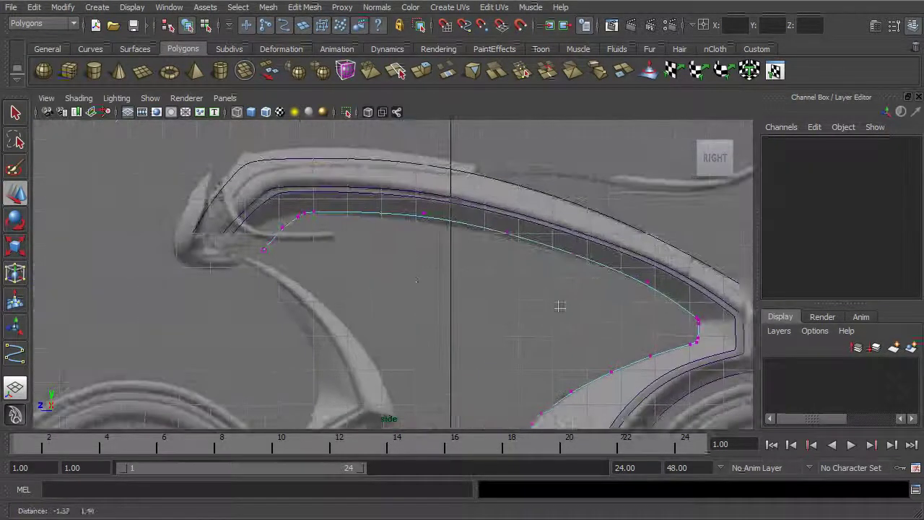
pyautogui.keyDown('alt'); pyautogui.moveTo(560, 306); pyautogui.dragTo(626, 295, button='right'); pyautogui.keyUp('alt')
pyautogui.keyDown('alt'); pyautogui.moveTo(626, 294); pyautogui.dragTo(399, 286, button='middle'); pyautogui.keyUp('alt')
pyautogui.keyDown('alt'); pyautogui.moveTo(335, 275); pyautogui.dragTo(383, 263, button='right'); pyautogui.keyUp('alt')
pyautogui.click(462, 230)
pyautogui.moveTo(462, 210); pyautogui.dragTo(458, 212)
pyautogui.keyDown('alt'); pyautogui.moveTo(363, 175); pyautogui.dragTo(462, 221, button='middle'); pyautogui.keyUp('alt')
pyautogui.click(435, 241)
pyautogui.moveTo(435, 216); pyautogui.dragTo(438, 221)
pyautogui.keyDown('alt'); pyautogui.moveTo(297, 177); pyautogui.dragTo(428, 221, button='middle'); pyautogui.keyUp('alt')
pyautogui.click(409, 248)
pyautogui.moveTo(408, 223); pyautogui.dragTo(409, 229)
# Shift the fourth curve's front-end vertices as a group toward the head of the frame, and spread them individually along the reference edge.
pyautogui.keyDown('alt'); pyautogui.moveTo(242, 232); pyautogui.dragTo(447, 246, button='middle'); pyautogui.keyUp('alt')
pyautogui.moveTo(449, 246); pyautogui.dragTo(320, 346)
pyautogui.moveTo(334, 293); pyautogui.dragTo(320, 296)
pyautogui.keyDown('alt'); pyautogui.moveTo(366, 280); pyautogui.dragTo(502, 289, button='right'); pyautogui.keyUp('alt')
pyautogui.moveTo(371, 242); pyautogui.dragTo(341, 258)
pyautogui.moveTo(312, 228); pyautogui.dragTo(279, 283)
pyautogui.moveTo(280, 315); pyautogui.dragTo(240, 294)
pyautogui.moveTo(252, 346); pyautogui.dragTo(203, 326)
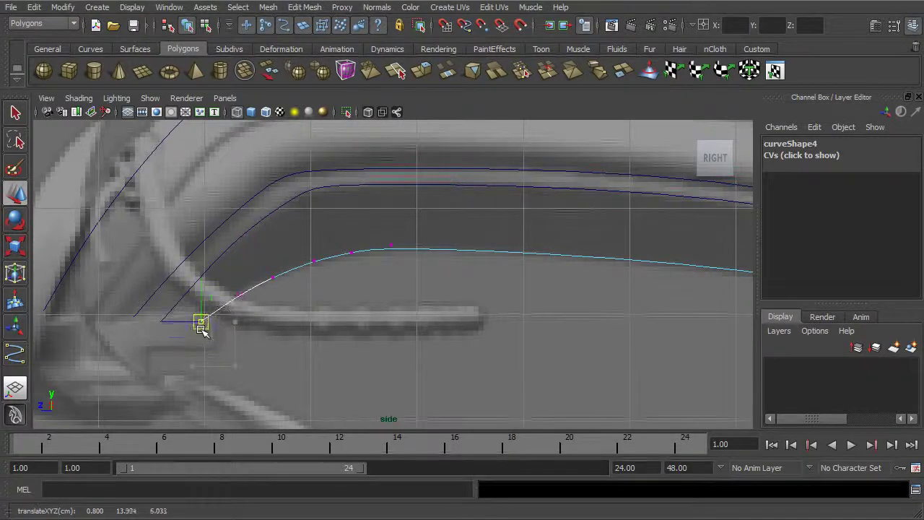
# Fine-tune two vertices on the fourth curve's front bend and return to object selection.
pyautogui.click(278, 277)
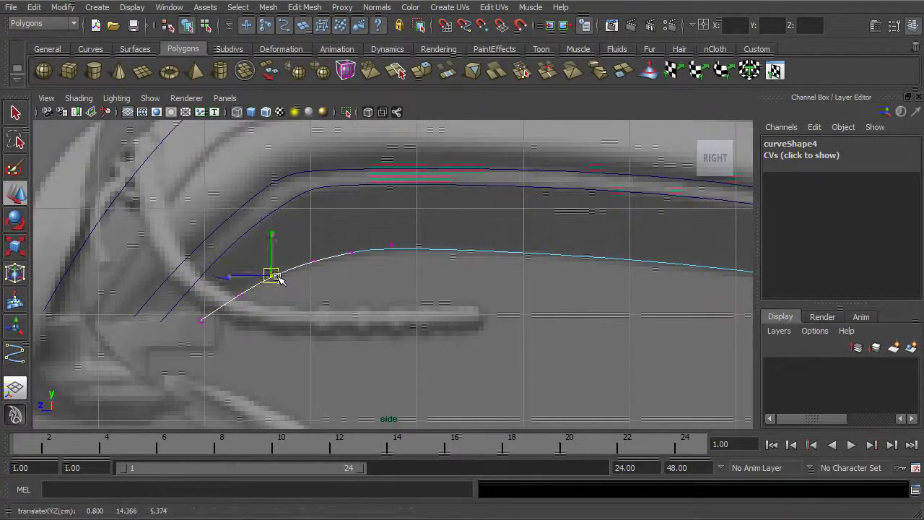
pyautogui.click(393, 246)
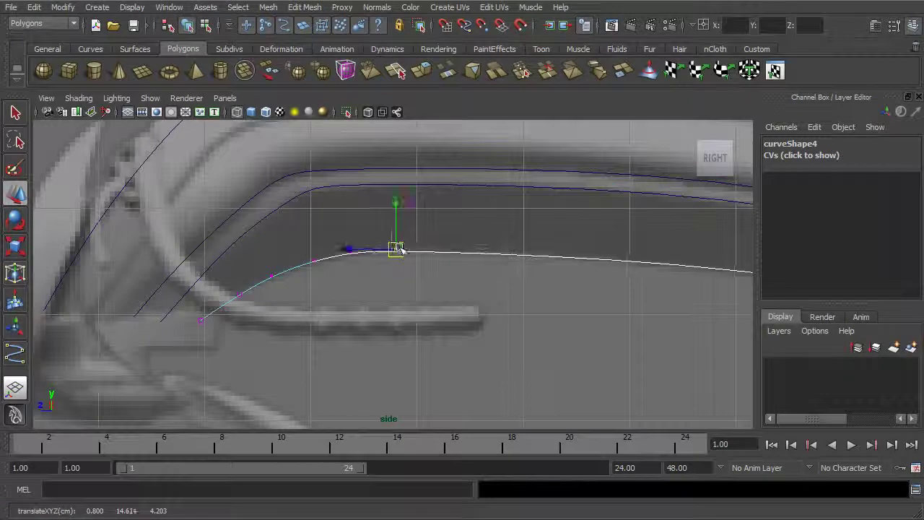
pyautogui.scroll(-3, 405, 252)
pyautogui.click(187, 26)
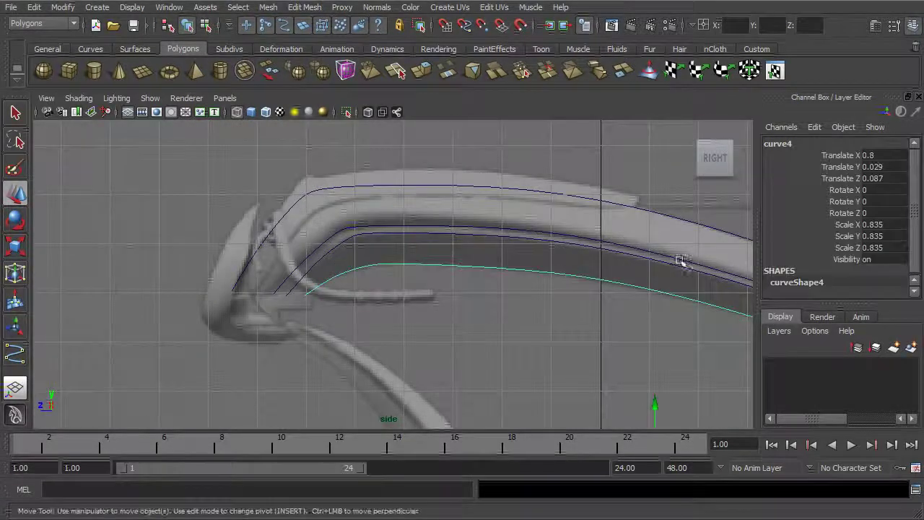
# Move the fourth curve sideways toward the centre in the perspective view and set its Translate X to 0.2.
pyautogui.press('space')
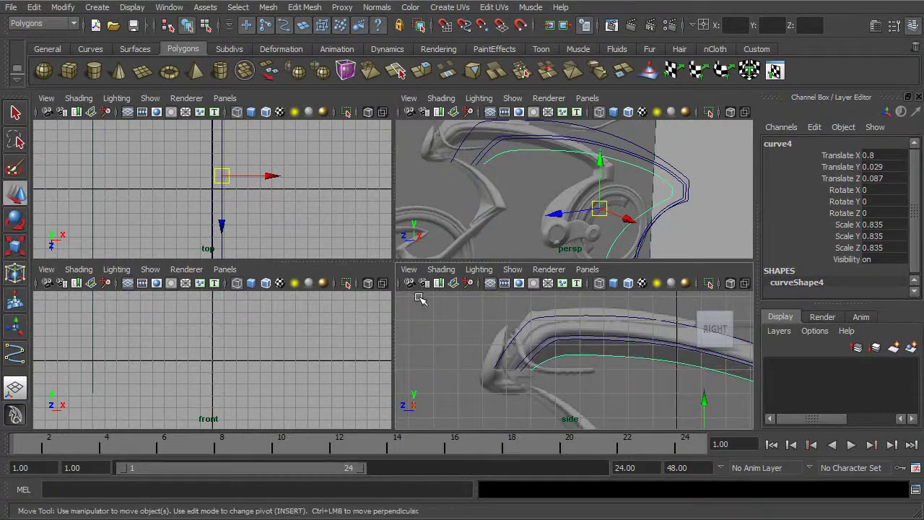
pyautogui.press('space')
pyautogui.keyDown('alt'); pyautogui.moveTo(456, 291); pyautogui.dragTo(527, 296); pyautogui.keyUp('alt')
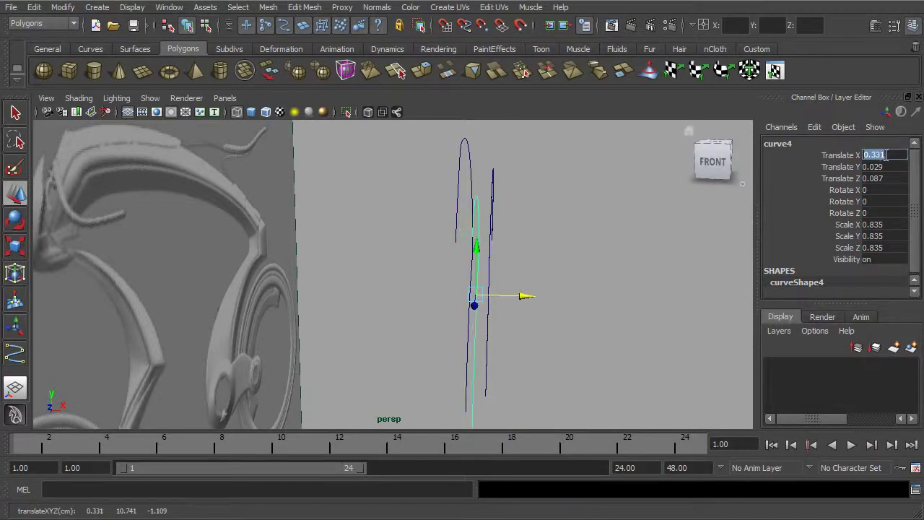
pyautogui.keyDown('alt'); pyautogui.moveTo(669, 243); pyautogui.dragTo(518, 236); pyautogui.keyUp('alt')
pyautogui.moveTo(510, 295); pyautogui.dragTo(516, 295)
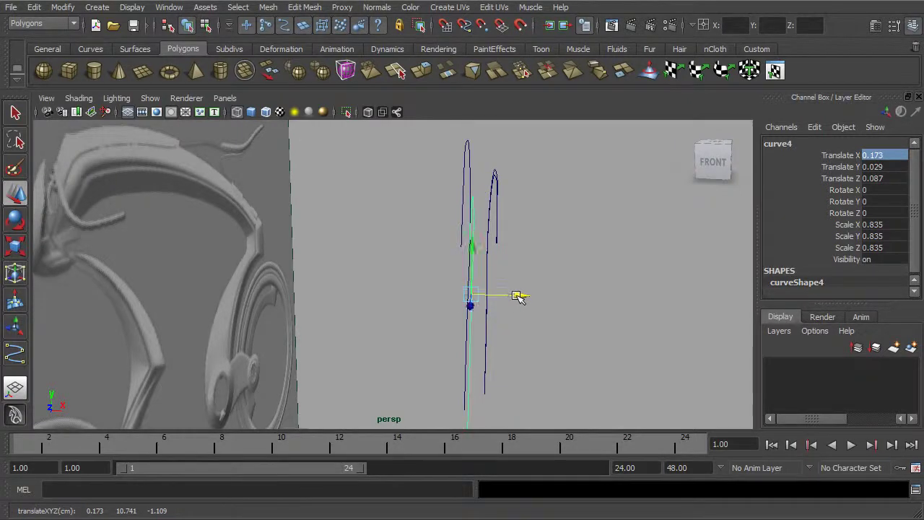
pyautogui.press('Return')
pyautogui.keyDown('alt'); pyautogui.moveTo(640, 260); pyautogui.dragTo(732, 235); pyautogui.keyUp('alt')
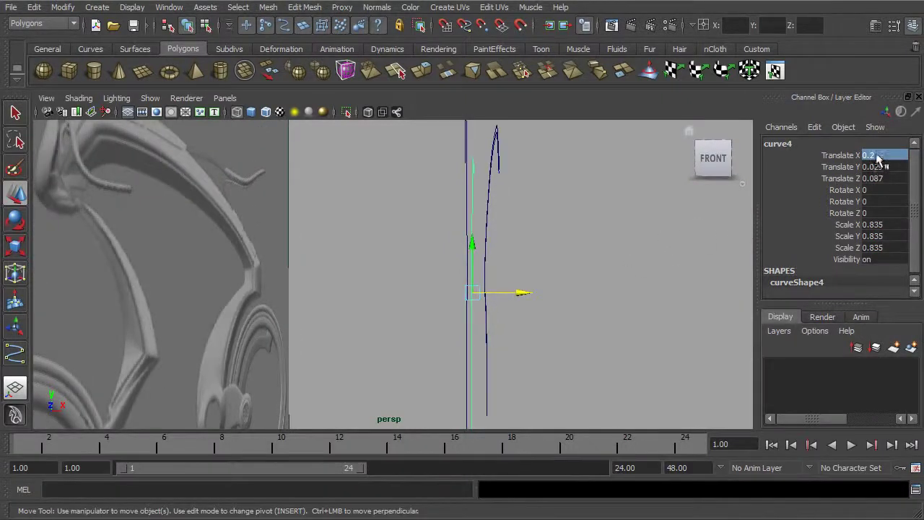
# Examine the sideways spacing and alignment of the four curves from several angles in the perspective view.
pyautogui.keyDown('alt'); pyautogui.moveTo(727, 247); pyautogui.dragTo(585, 289); pyautogui.keyUp('alt')
pyautogui.keyDown('alt'); pyautogui.moveTo(585, 289); pyautogui.dragTo(520, 262, button='right'); pyautogui.keyUp('alt')
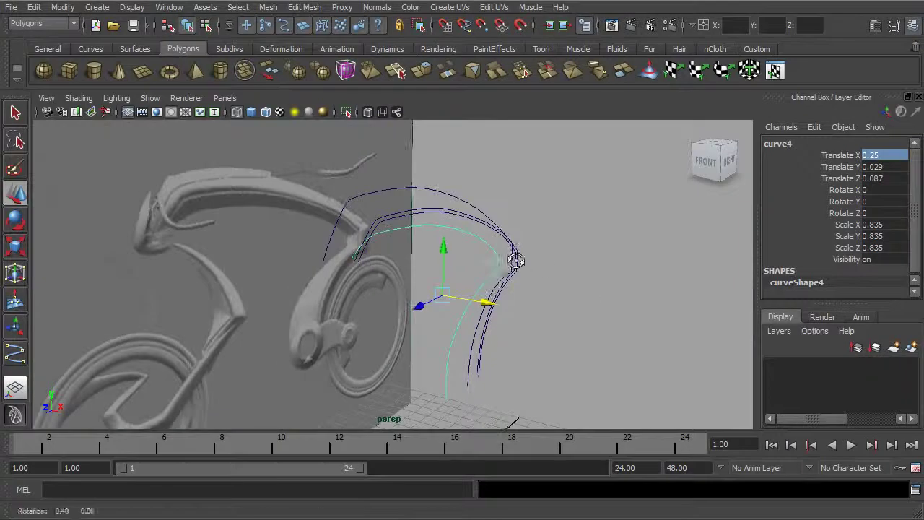
pyautogui.click(569, 247)
pyautogui.keyDown('alt'); pyautogui.moveTo(538, 246); pyautogui.dragTo(571, 239); pyautogui.keyUp('alt')
pyautogui.keyDown('alt'); pyautogui.moveTo(504, 199); pyautogui.dragTo(607, 219, button='right'); pyautogui.keyUp('alt')
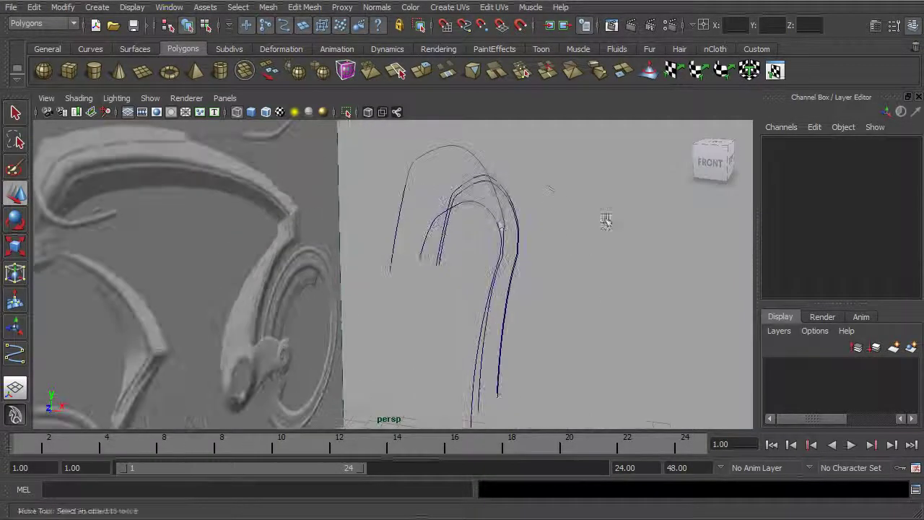
pyautogui.keyDown('alt'); pyautogui.moveTo(555, 182); pyautogui.dragTo(496, 178); pyautogui.keyUp('alt')
pyautogui.click(473, 154)
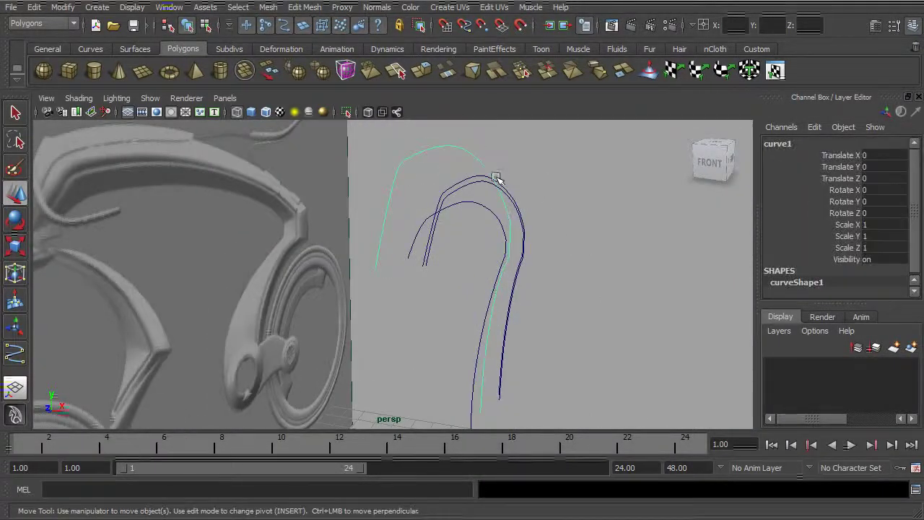
pyautogui.keyDown('alt'); pyautogui.moveTo(488, 206); pyautogui.dragTo(567, 244); pyautogui.keyUp('alt')
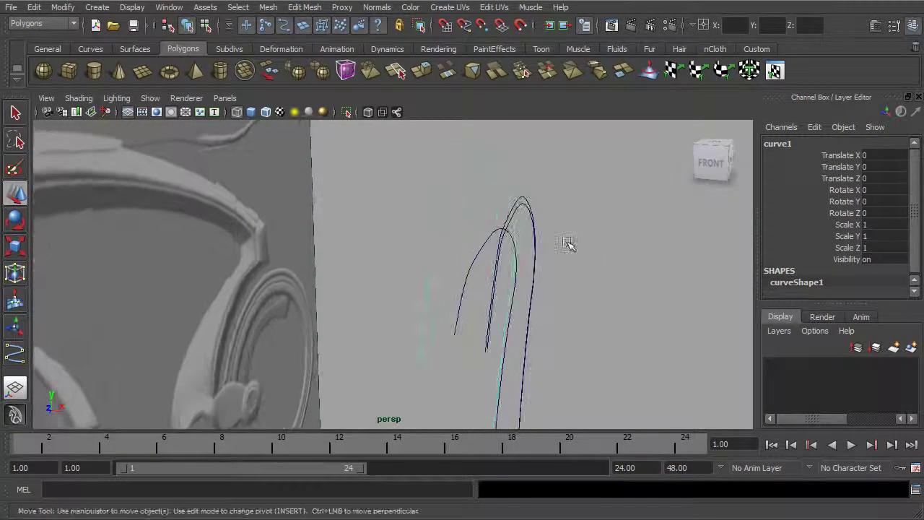
pyautogui.keyDown('alt'); pyautogui.moveTo(533, 205); pyautogui.dragTo(427, 184); pyautogui.keyUp('alt')
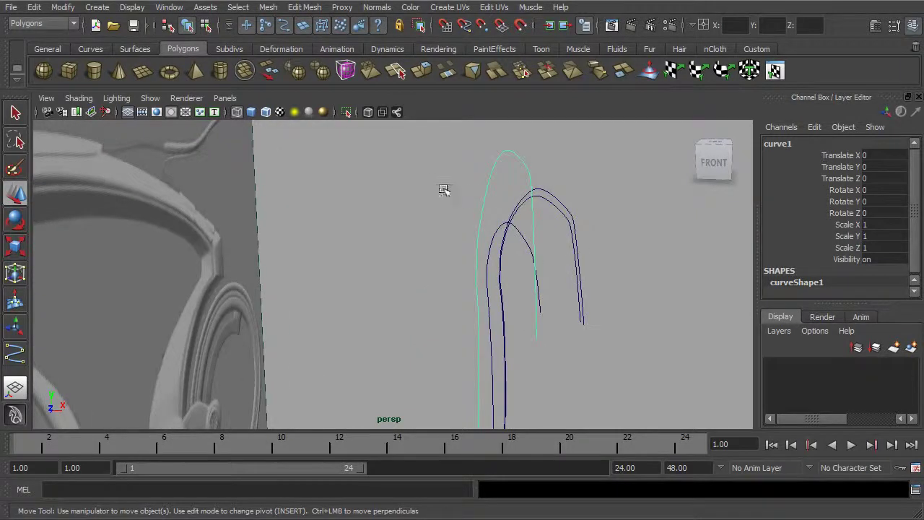
pyautogui.keyDown('alt'); pyautogui.moveTo(566, 215); pyautogui.dragTo(528, 172); pyautogui.keyUp('alt')
# Group the second, third and fourth curves together, leaving the central first curve out.
pyautogui.click(521, 225)
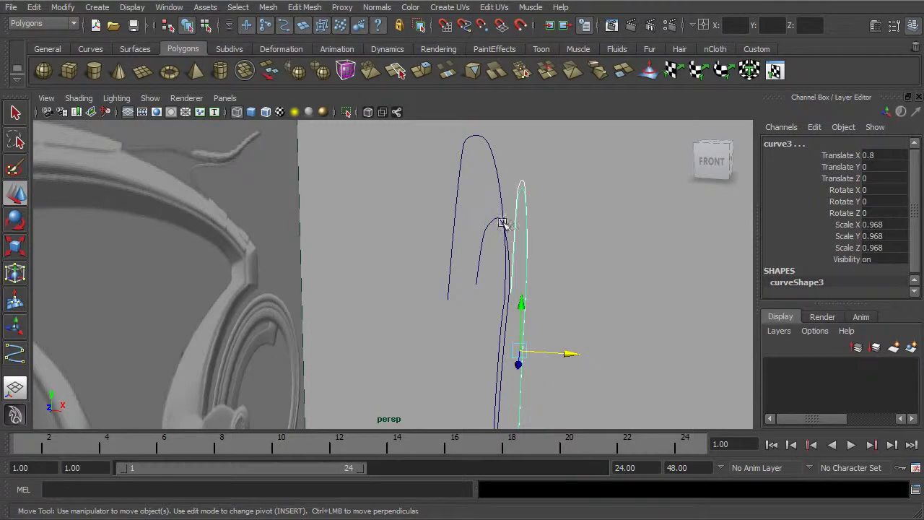
pyautogui.click(535, 223)
pyautogui.click(490, 224)
pyautogui.keyDown('shift'); pyautogui.click(518, 195); pyautogui.keyUp('shift')
pyautogui.keyDown('alt'); pyautogui.moveTo(573, 221); pyautogui.dragTo(503, 305, button='right'); pyautogui.keyUp('alt')
pyautogui.keyDown('alt'); pyautogui.moveTo(504, 305); pyautogui.dragTo(529, 260); pyautogui.keyUp('alt')
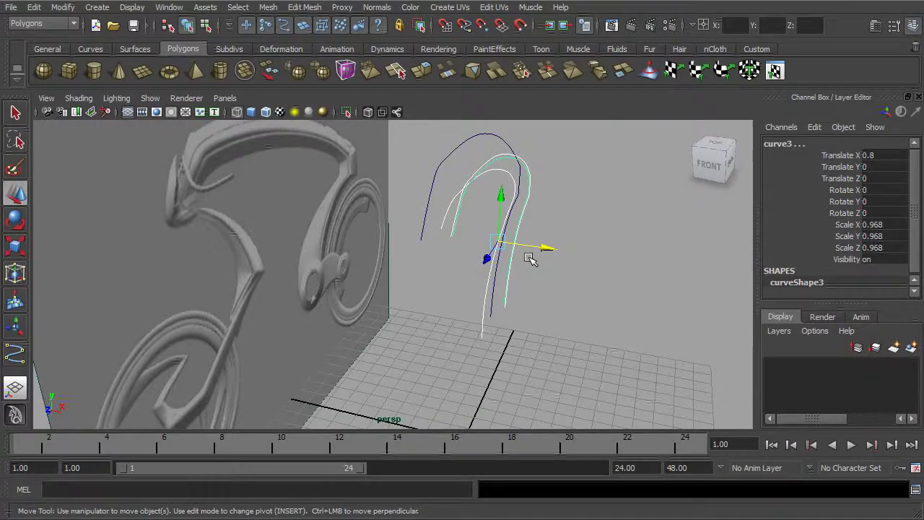
pyautogui.hotkey('ctrl', 'g')
# Duplicate the group of three curves in place.
pyautogui.keyDown('alt'); pyautogui.moveTo(575, 271); pyautogui.dragTo(546, 272, button='right'); pyautogui.keyUp('alt')
pyautogui.keyDown('alt'); pyautogui.moveTo(554, 311); pyautogui.dragTo(572, 246, button='middle'); pyautogui.keyUp('alt')
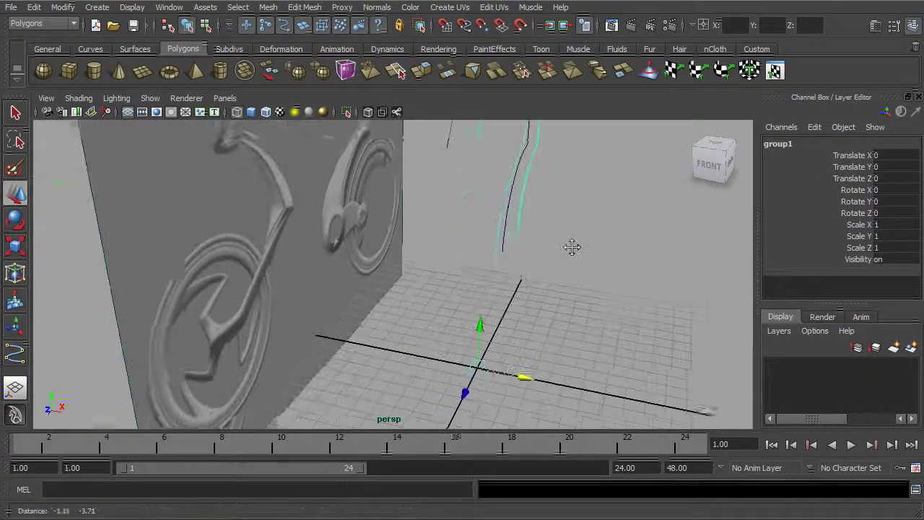
pyautogui.keyDown('alt'); pyautogui.moveTo(571, 247); pyautogui.dragTo(547, 298); pyautogui.keyUp('alt')
pyautogui.keyDown('alt'); pyautogui.moveTo(490, 352); pyautogui.dragTo(490, 265); pyautogui.keyUp('alt')
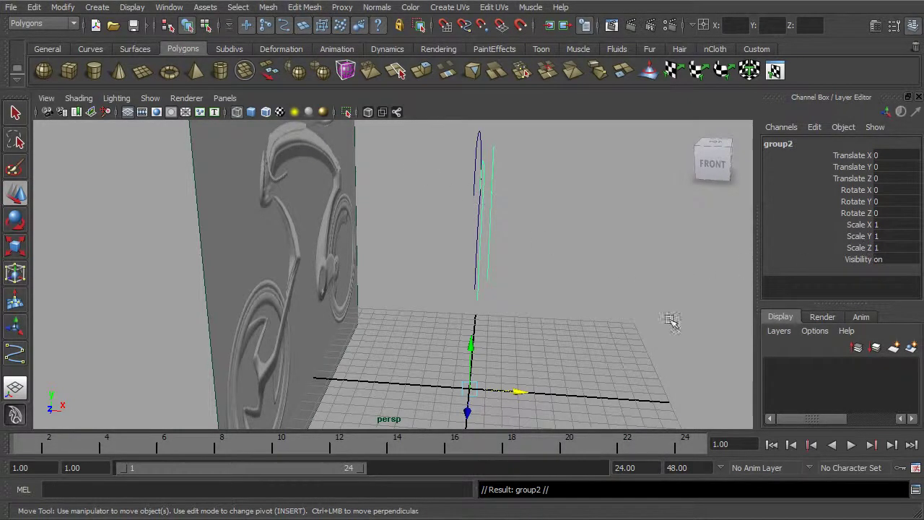
pyautogui.moveTo(513, 393); pyautogui.dragTo(582, 390)
pyautogui.hotkey('ctrl', 'z')
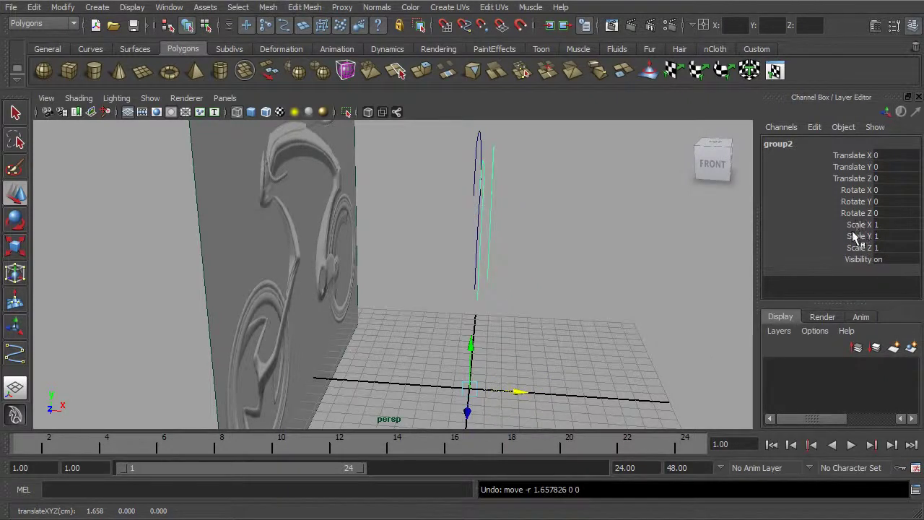
pyautogui.press('r')
pyautogui.moveTo(534, 393); pyautogui.dragTo(403, 380)
pyautogui.hotkey('ctrl', 'z')
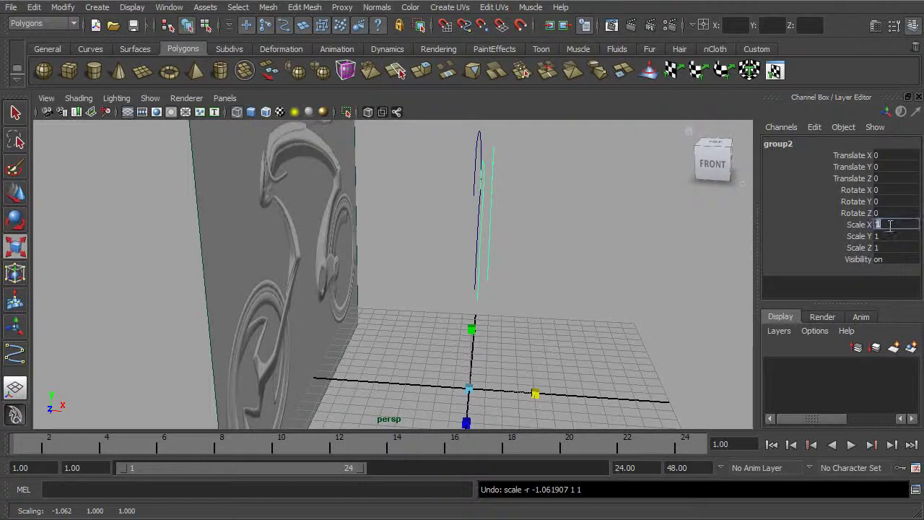
# Mirror the duplicated curve group across the centre by setting its Scale X to -1.
pyautogui.press('Return')
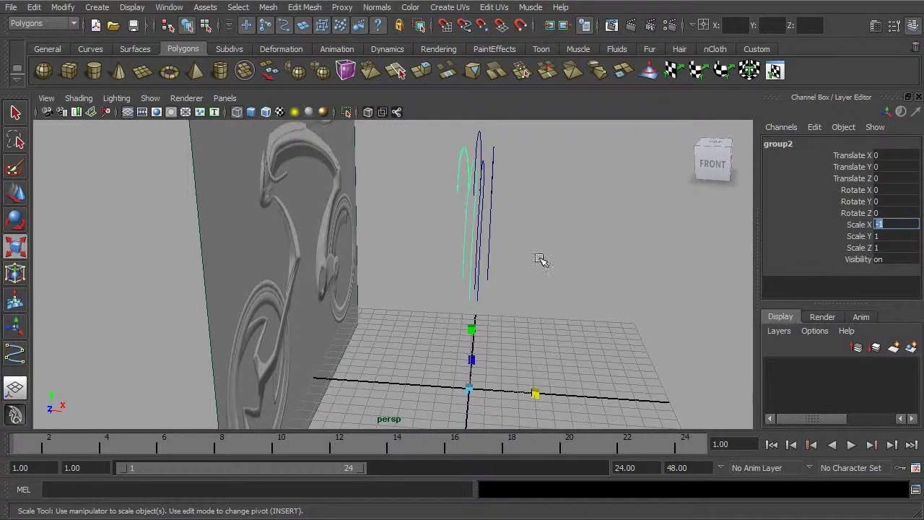
pyautogui.click(572, 226)
pyautogui.keyDown('alt'); pyautogui.moveTo(629, 238); pyautogui.dragTo(511, 231); pyautogui.keyUp('alt')
pyautogui.press('r')
# Hide cameras in the perspective view so the reference image planes no longer cover the background behind the curves.
pyautogui.click(151, 98)
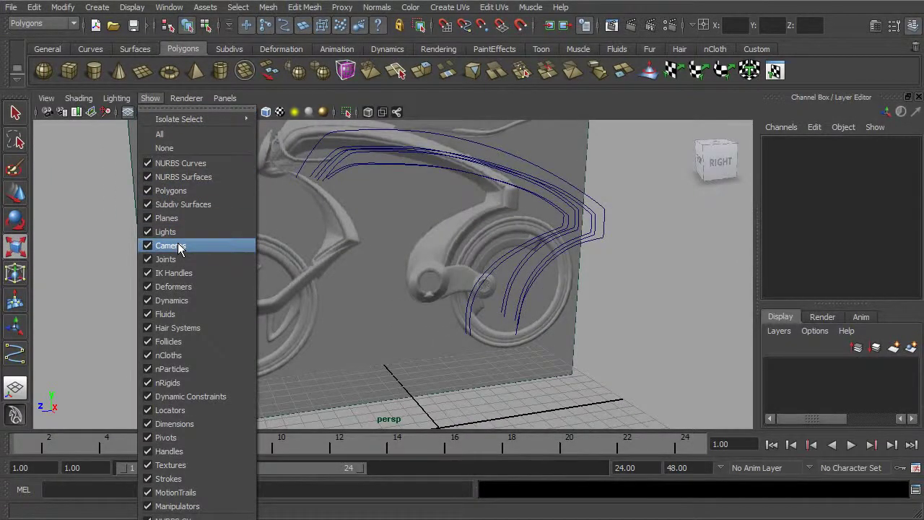
pyautogui.click(179, 248)
pyautogui.keyDown('alt'); pyautogui.moveTo(241, 237); pyautogui.dragTo(442, 223); pyautogui.keyUp('alt')
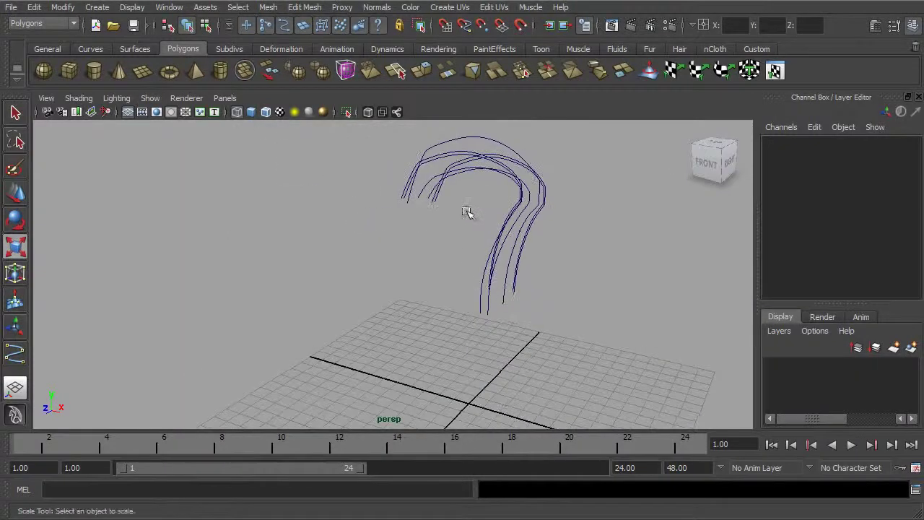
pyautogui.keyDown('alt'); pyautogui.moveTo(527, 225); pyautogui.dragTo(486, 266, button='middle'); pyautogui.keyUp('alt')
pyautogui.keyDown('alt'); pyautogui.moveTo(487, 266); pyautogui.dragTo(571, 252, button='right'); pyautogui.keyUp('alt')
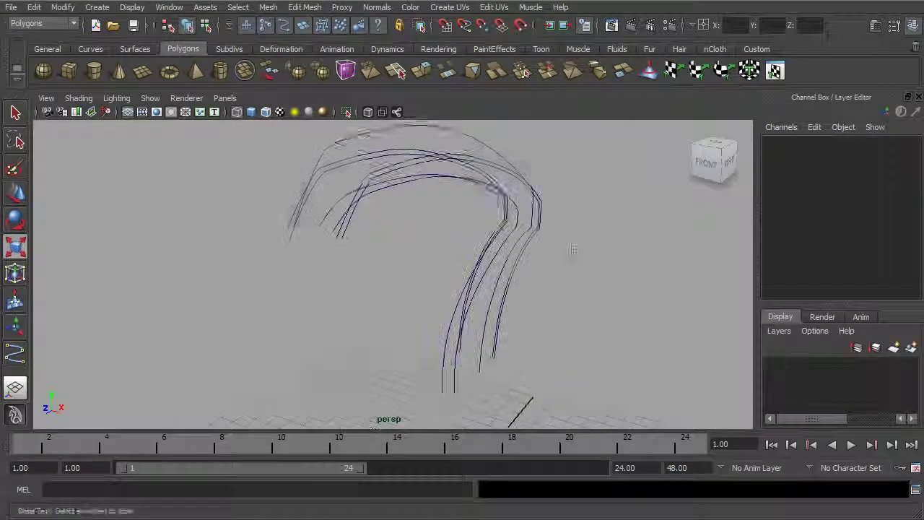
pyautogui.keyDown('alt'); pyautogui.moveTo(493, 209); pyautogui.dragTo(479, 286, button='middle'); pyautogui.keyUp('alt')
pyautogui.keyDown('alt'); pyautogui.moveTo(479, 286); pyautogui.dragTo(596, 268, button='right'); pyautogui.keyUp('alt')
pyautogui.keyDown('alt'); pyautogui.moveTo(530, 267); pyautogui.dragTo(540, 258); pyautogui.keyUp('alt')
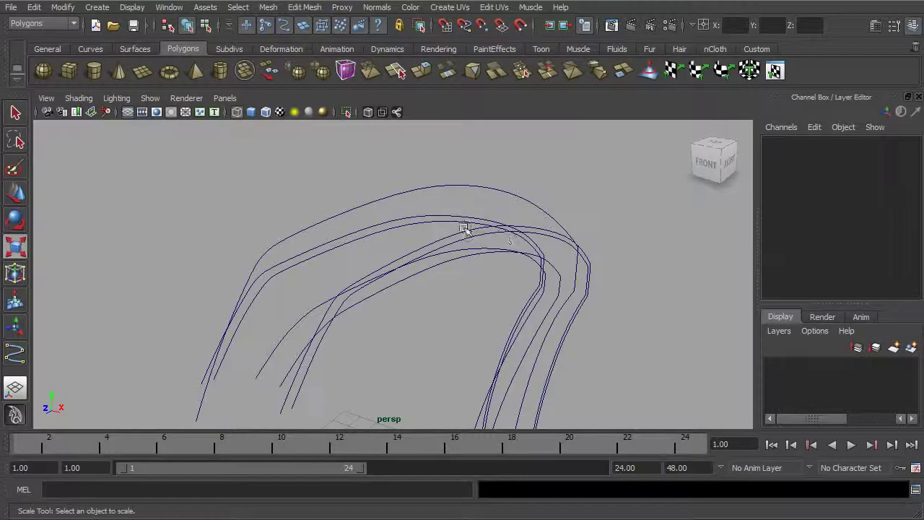
pyautogui.keyDown('alt'); pyautogui.moveTo(473, 234); pyautogui.dragTo(484, 206); pyautogui.keyUp('alt')
# Loft a NURBS surface across the second curve, the central first curve and the mirrored second curve, with uniform parameterization, cubic degree and 1 section span.
pyautogui.click(551, 230)
pyautogui.press('r')
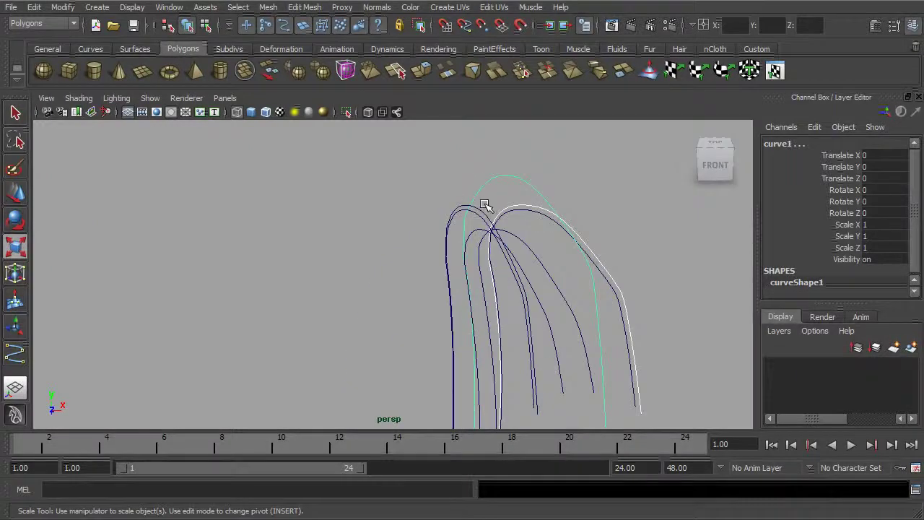
pyautogui.keyDown('shift'); pyautogui.click(482, 209); pyautogui.keyUp('shift')
pyautogui.keyDown('alt'); pyautogui.moveTo(602, 190); pyautogui.dragTo(592, 184); pyautogui.keyUp('alt')
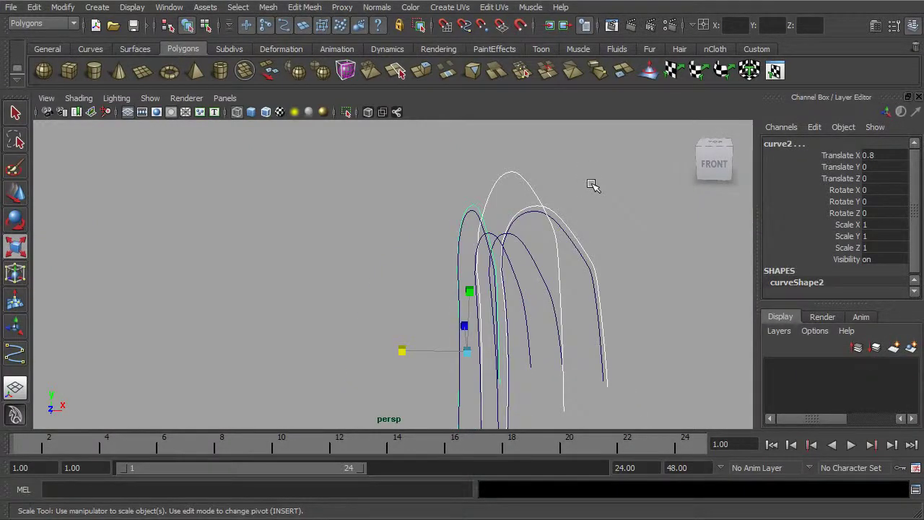
pyautogui.keyDown('alt'); pyautogui.moveTo(566, 205); pyautogui.dragTo(570, 238); pyautogui.keyUp('alt')
pyautogui.keyDown('alt'); pyautogui.moveTo(569, 238); pyautogui.dragTo(546, 242, button='middle'); pyautogui.keyUp('alt')
pyautogui.keyDown('alt'); pyautogui.moveTo(546, 242); pyautogui.dragTo(533, 212); pyautogui.keyUp('alt')
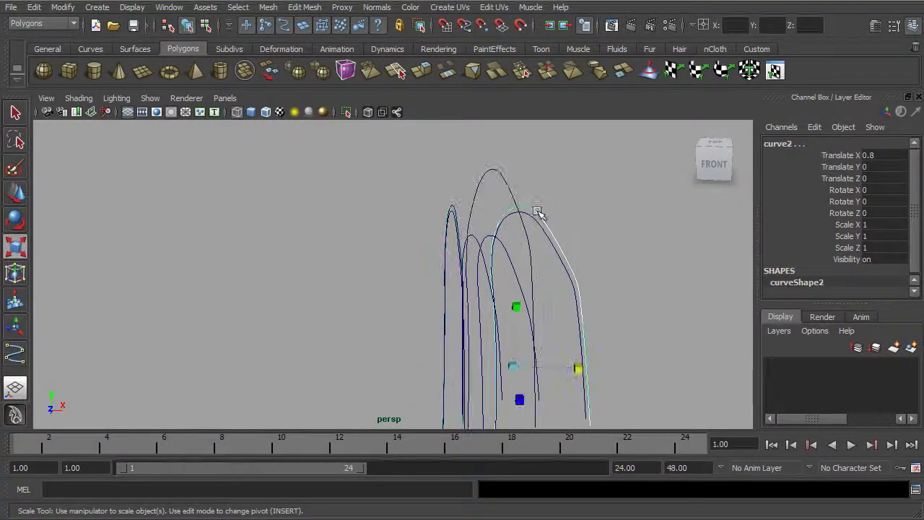
pyautogui.click(507, 180)
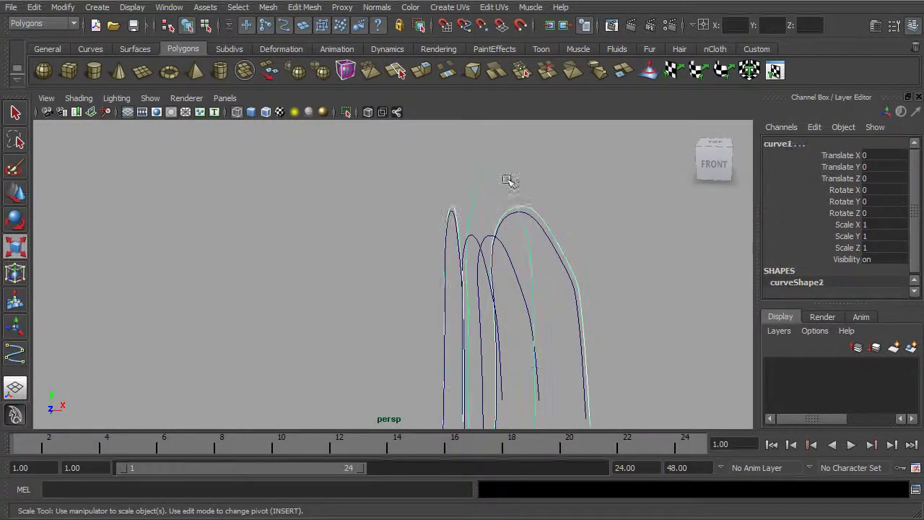
pyautogui.click(540, 216)
pyautogui.keyDown('alt'); pyautogui.moveTo(458, 203); pyautogui.dragTo(528, 190); pyautogui.keyUp('alt')
pyautogui.click(66, 27)
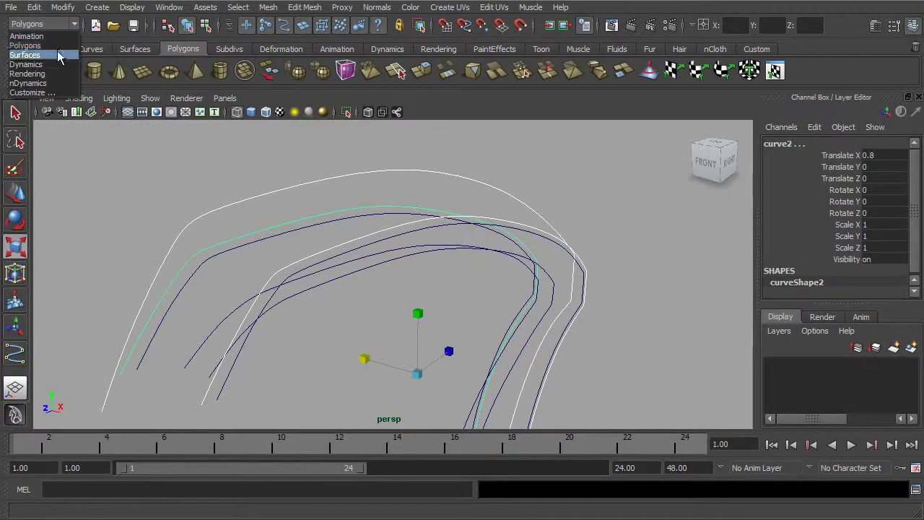
pyautogui.click(25, 55)
pyautogui.click(294, 8)
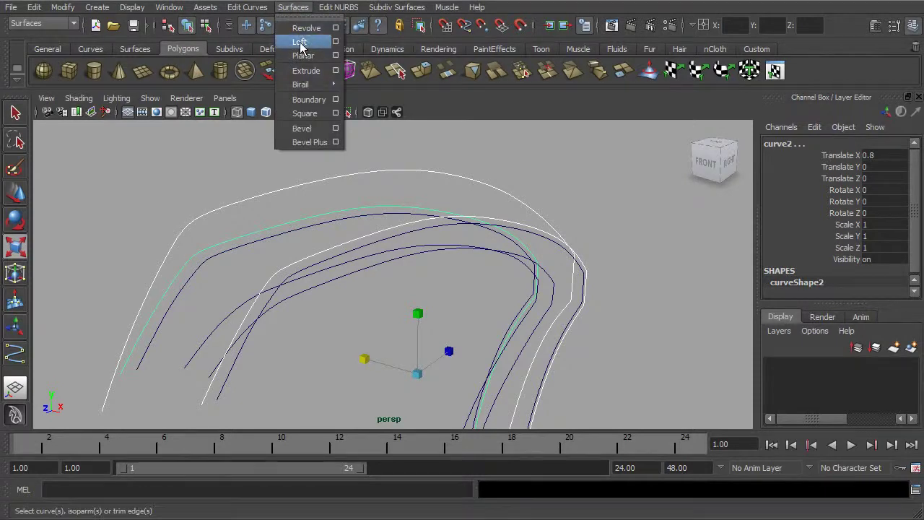
pyautogui.click(335, 44)
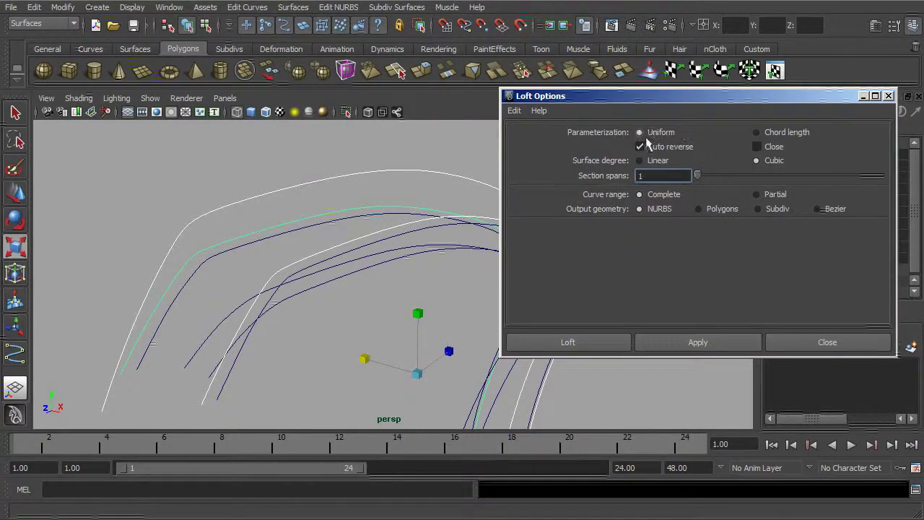
pyautogui.click(764, 160)
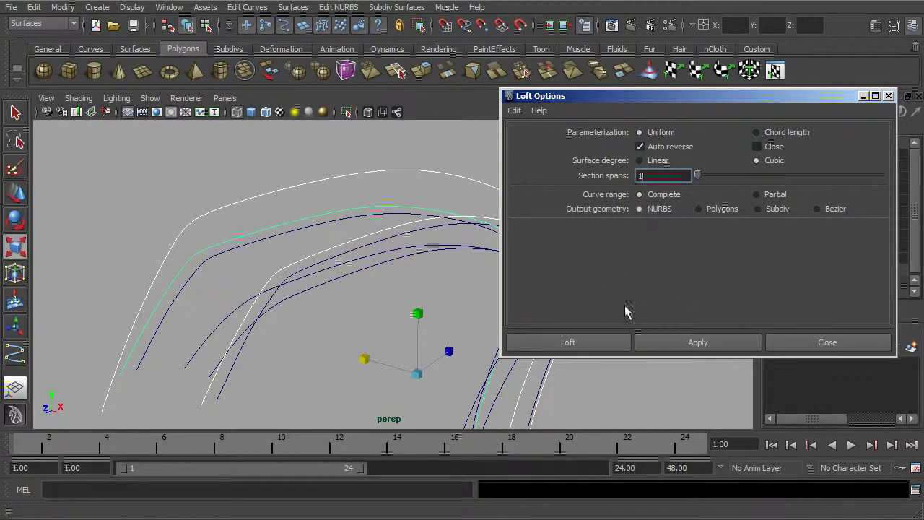
pyautogui.click(609, 342)
# Switch the perspective view to smooth shading for all objects and view the lofted top surface.
pyautogui.keyDown('alt'); pyautogui.moveTo(645, 210); pyautogui.dragTo(433, 203); pyautogui.keyUp('alt')
pyautogui.click(78, 97)
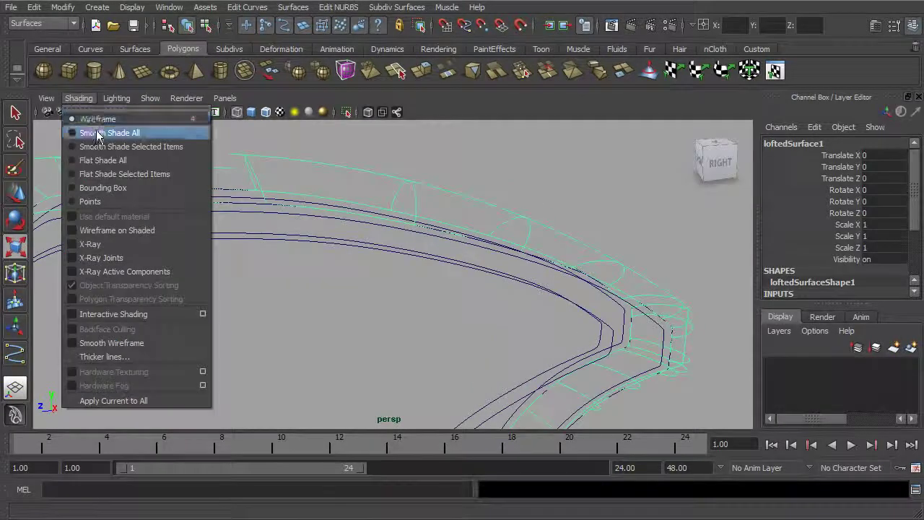
pyautogui.click(83, 128)
pyautogui.keyDown('alt'); pyautogui.moveTo(563, 272); pyautogui.dragTo(338, 317); pyautogui.keyUp('alt')
pyautogui.keyDown('alt'); pyautogui.moveTo(338, 318); pyautogui.dragTo(418, 293, button='right'); pyautogui.keyUp('alt')
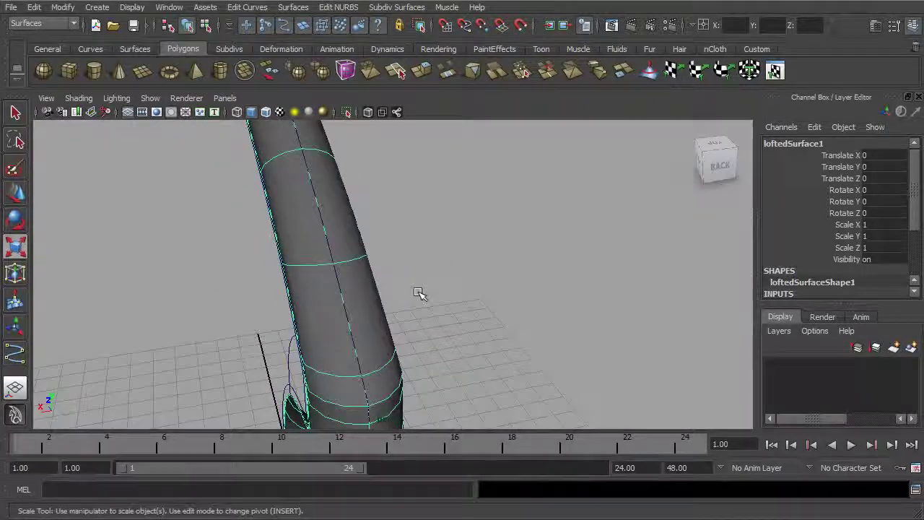
# Loft a narrow surface between the second and third curves along one side of the frame.
pyautogui.keyDown('alt'); pyautogui.moveTo(419, 294); pyautogui.dragTo(531, 247); pyautogui.keyUp('alt')
pyautogui.keyDown('alt'); pyautogui.moveTo(530, 247); pyautogui.dragTo(535, 266, button='middle'); pyautogui.keyUp('alt')
pyautogui.keyDown('alt'); pyautogui.moveTo(535, 267); pyautogui.dragTo(513, 267); pyautogui.keyUp('alt')
pyautogui.keyDown('alt'); pyautogui.moveTo(513, 268); pyautogui.dragTo(556, 296, button='right'); pyautogui.keyUp('alt')
pyautogui.click(546, 303)
pyautogui.keyDown('shift'); pyautogui.click(533, 310); pyautogui.keyUp('shift')
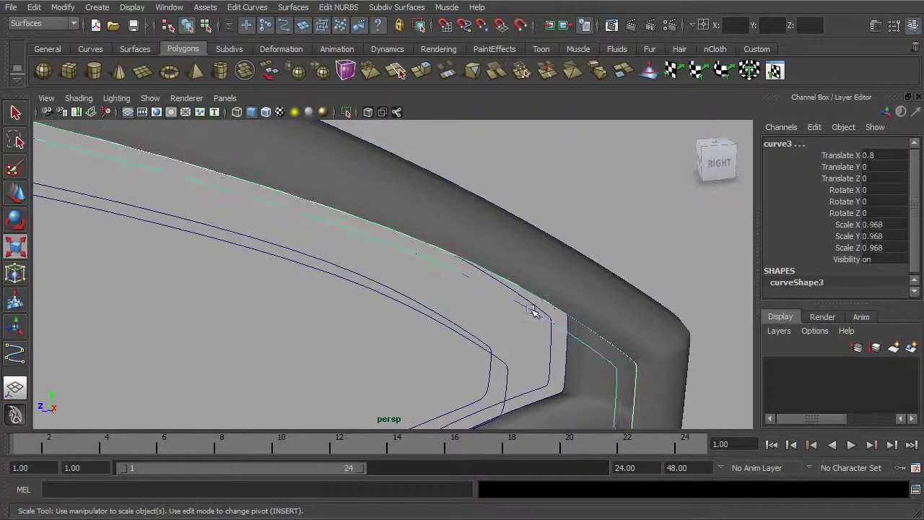
pyautogui.keyDown('alt'); pyautogui.moveTo(527, 286); pyautogui.dragTo(507, 247, button='middle'); pyautogui.keyUp('alt')
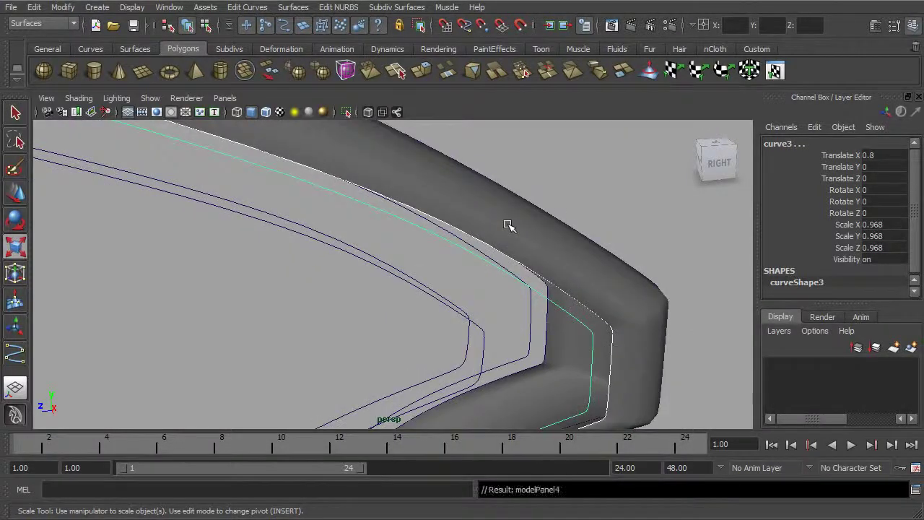
pyautogui.keyDown('alt'); pyautogui.moveTo(522, 245); pyautogui.dragTo(541, 268); pyautogui.keyUp('alt')
pyautogui.keyDown('alt'); pyautogui.moveTo(541, 268); pyautogui.dragTo(330, 221, button='right'); pyautogui.keyUp('alt')
pyautogui.click(291, 7)
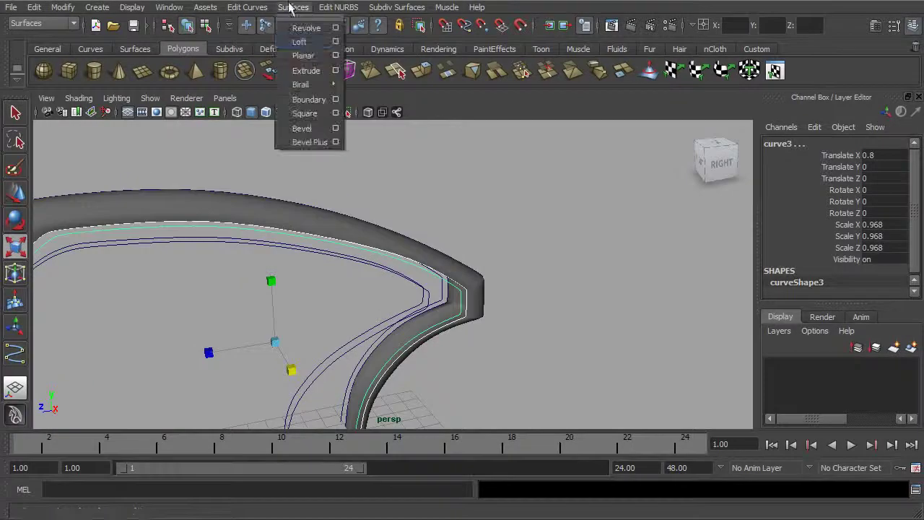
pyautogui.click(311, 43)
# Loft the inner side surface between the third and fourth curves on the same side of the frame.
pyautogui.keyDown('alt'); pyautogui.moveTo(426, 180); pyautogui.dragTo(530, 231); pyautogui.keyUp('alt')
pyautogui.keyDown('alt'); pyautogui.moveTo(530, 231); pyautogui.dragTo(701, 259, button='right'); pyautogui.keyUp('alt')
pyautogui.keyDown('alt'); pyautogui.moveTo(660, 245); pyautogui.dragTo(553, 281); pyautogui.keyUp('alt')
pyautogui.press('r')
pyautogui.click(554, 281)
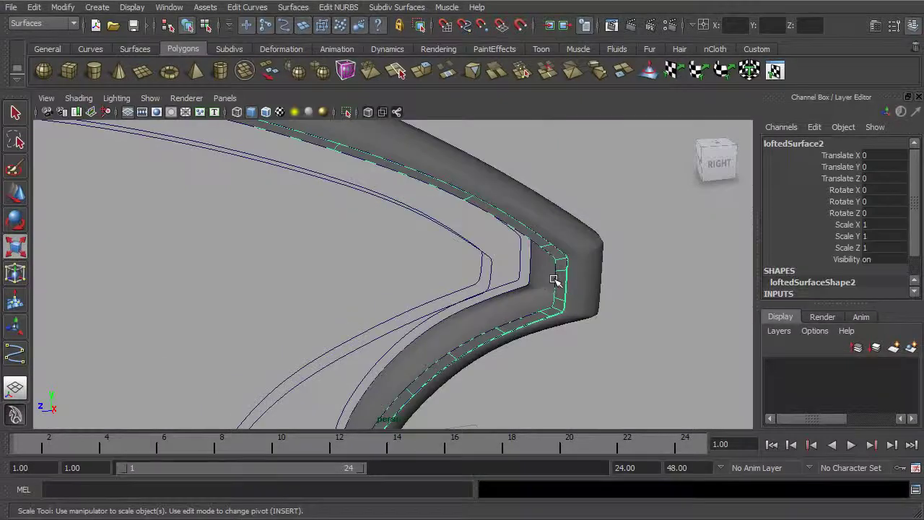
pyautogui.click(553, 275)
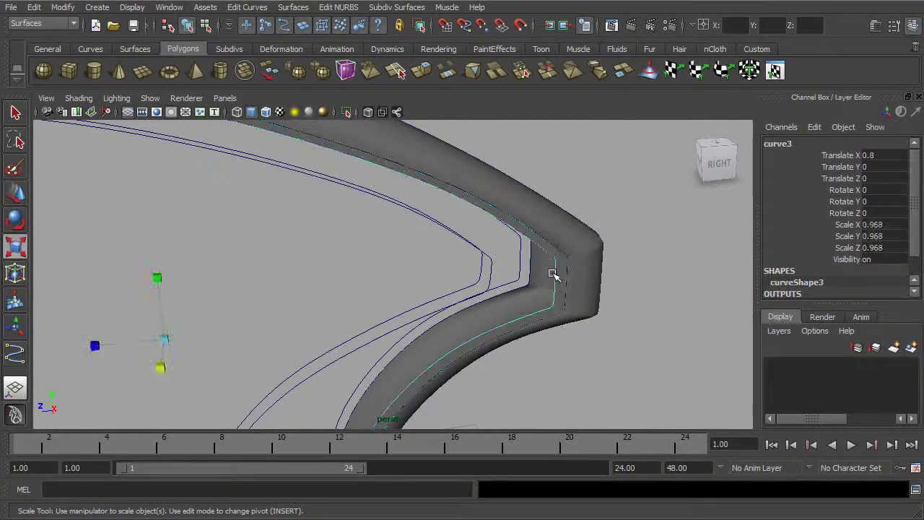
pyautogui.keyDown('shift'); pyautogui.click(503, 272); pyautogui.keyUp('shift')
pyautogui.click(293, 7)
pyautogui.click(298, 54)
pyautogui.hotkey('ctrl', 'z')
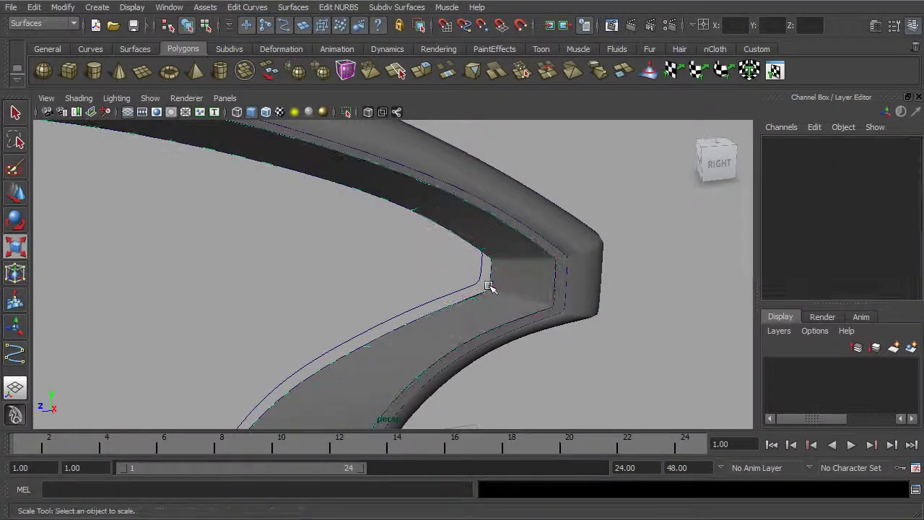
# Repeat the loft between the fourth curve and its mirrored copy to close the frame's inner edge.
pyautogui.press('g')
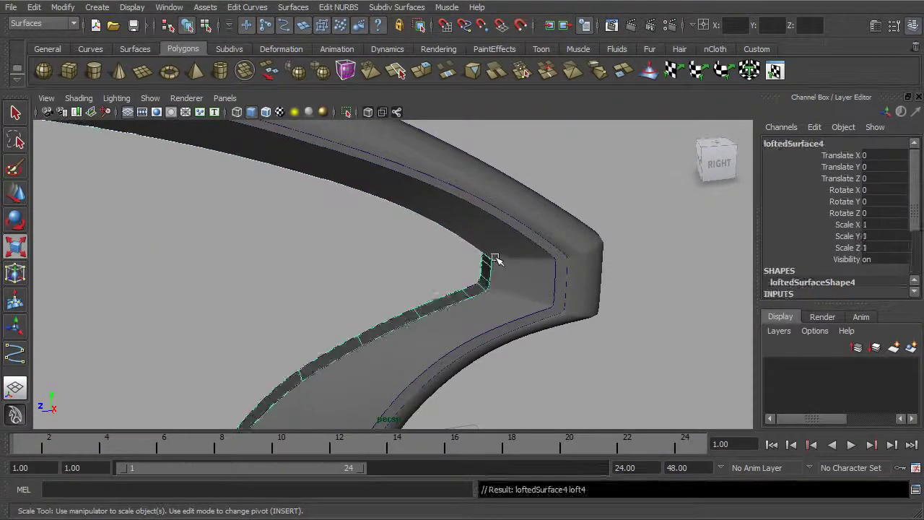
pyautogui.click(450, 272)
pyautogui.keyDown('alt'); pyautogui.moveTo(470, 268); pyautogui.dragTo(607, 291); pyautogui.keyUp('alt')
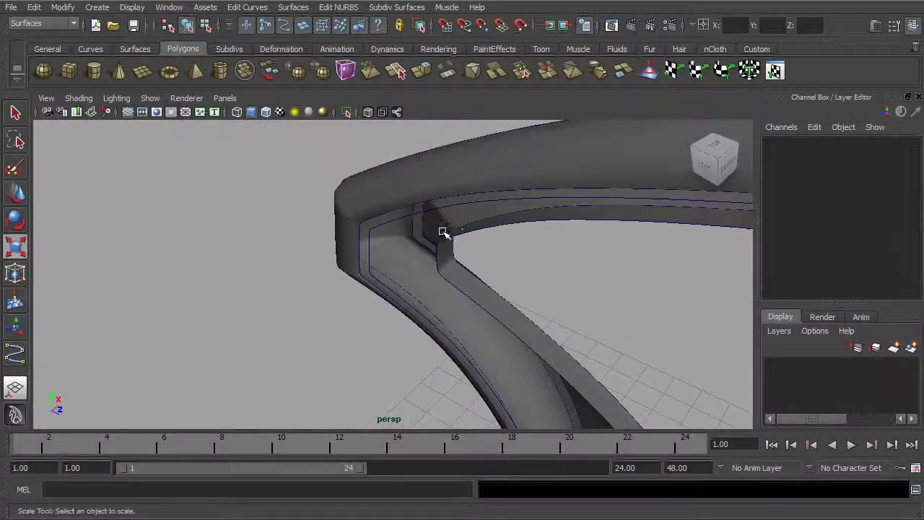
pyautogui.click(373, 223)
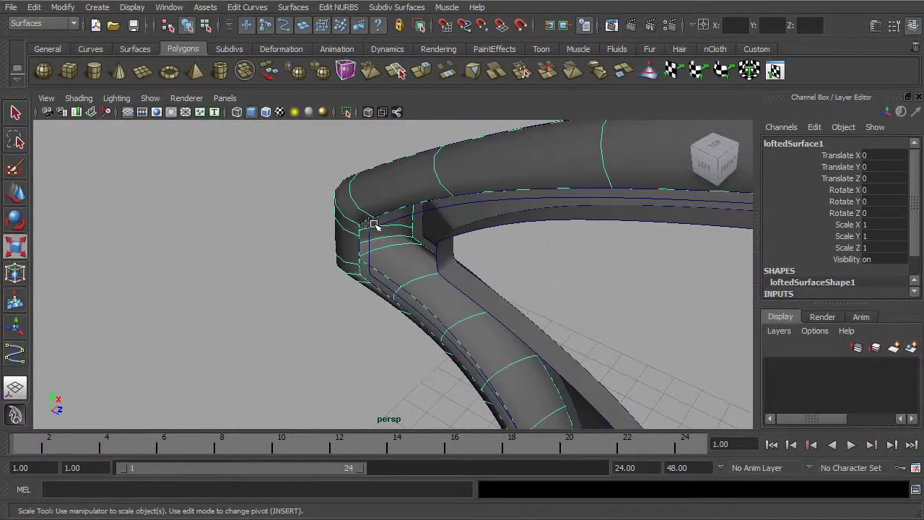
# Loft the narrow surface and the inner side surface between the mirrored curves on the opposite side of the frame.
pyautogui.click(368, 222)
pyautogui.keyDown('shift'); pyautogui.click(382, 224); pyautogui.keyUp('shift')
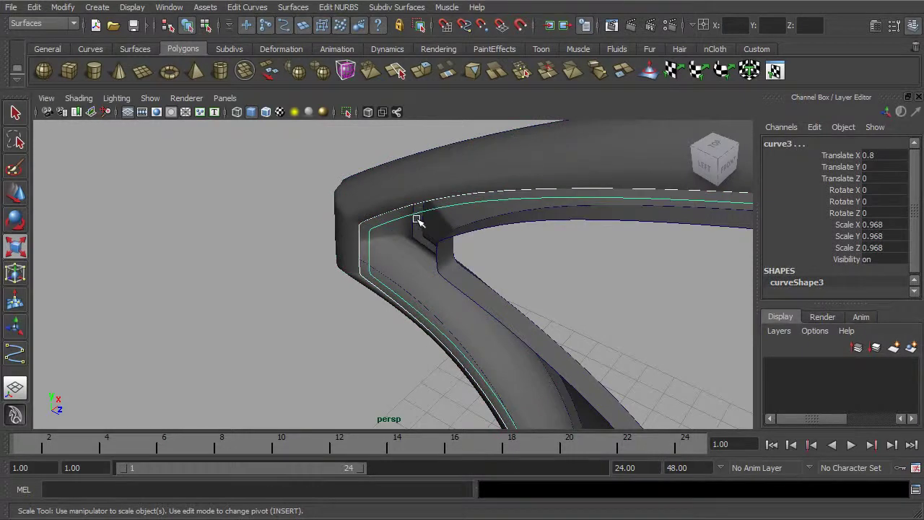
pyautogui.press('g')
pyautogui.hotkey('ctrl', 'z')
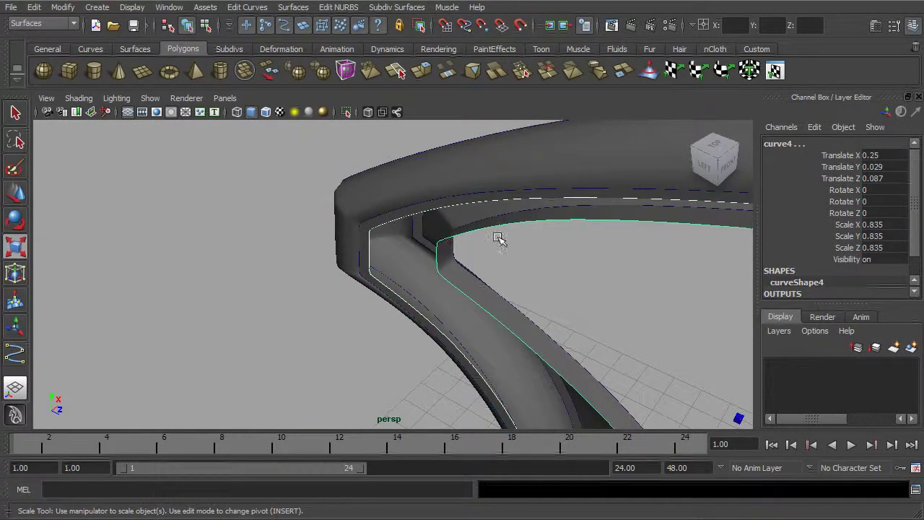
pyautogui.press('g')
pyautogui.click(565, 267)
pyautogui.keyDown('alt'); pyautogui.moveTo(565, 267); pyautogui.dragTo(435, 237, button='right'); pyautogui.keyUp('alt')
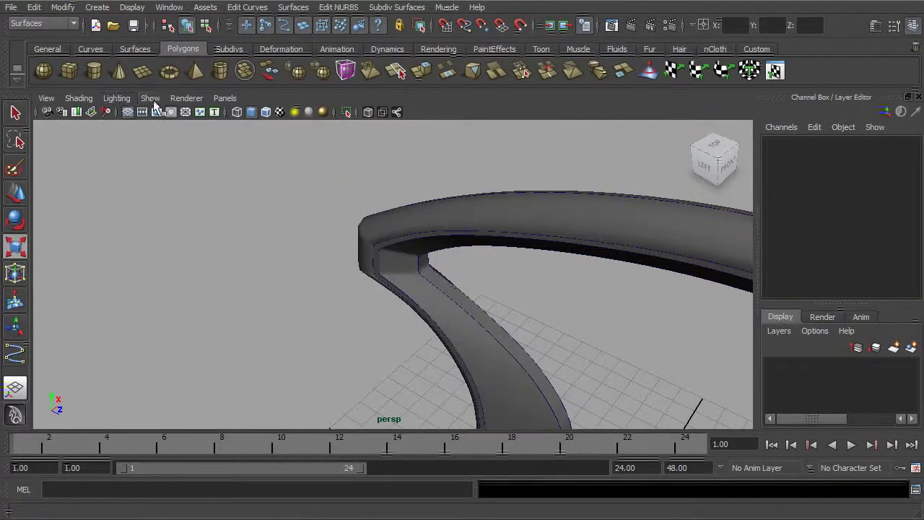
# Inspect the lofted frame surfaces with the NURBS curves temporarily hidden in the perspective view.
pyautogui.click(154, 101)
pyautogui.click(185, 160)
pyautogui.keyDown('alt'); pyautogui.moveTo(454, 226); pyautogui.dragTo(570, 239); pyautogui.keyUp('alt')
pyautogui.scroll(4, 576, 255)
pyautogui.click(489, 266)
pyautogui.keyDown('alt'); pyautogui.moveTo(490, 265); pyautogui.dragTo(508, 262); pyautogui.keyUp('alt')
pyautogui.click(491, 258)
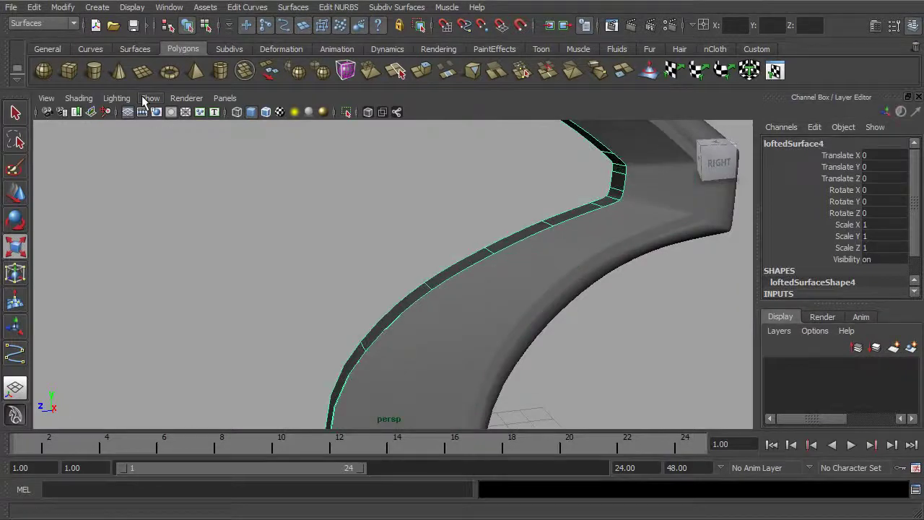
pyautogui.click(150, 98)
pyautogui.click(175, 156)
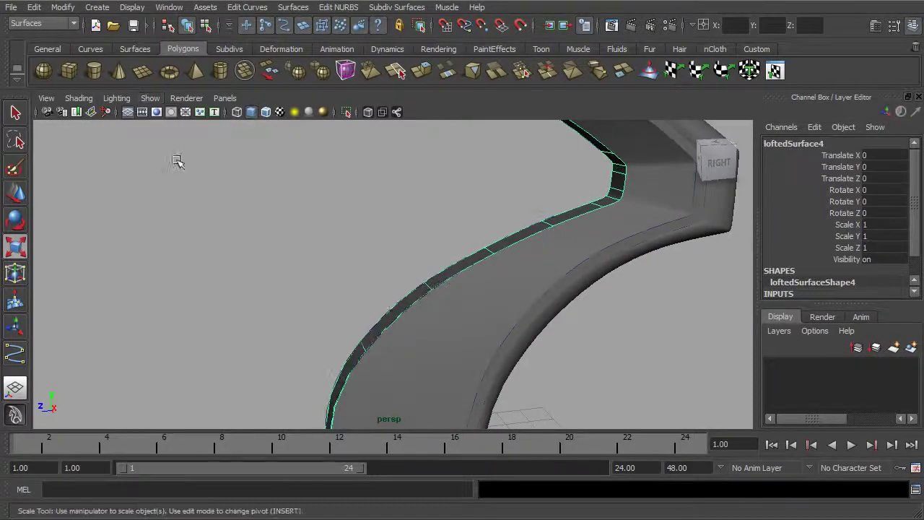
# Move a control vertex of the inner edge curve on the frame's lower section and return to object selection mode.
pyautogui.click(461, 262)
pyautogui.moveTo(445, 222); pyautogui.dragTo(410, 224, button='right')
pyautogui.keyDown('alt'); pyautogui.moveTo(433, 235); pyautogui.dragTo(451, 296); pyautogui.keyUp('alt')
pyautogui.keyDown('alt'); pyautogui.moveTo(452, 297); pyautogui.dragTo(476, 289); pyautogui.keyUp('alt')
pyautogui.press('w')
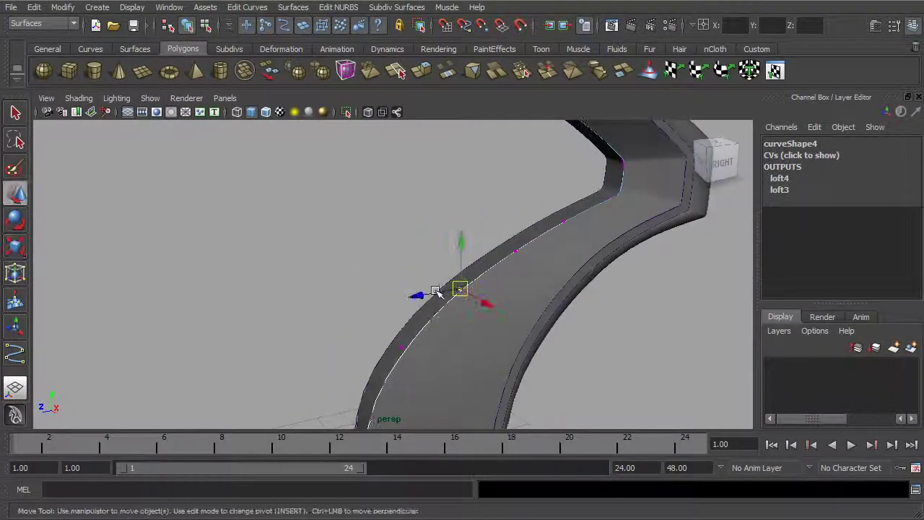
pyautogui.keyDown('alt'); pyautogui.moveTo(490, 285); pyautogui.dragTo(520, 231); pyautogui.keyUp('alt')
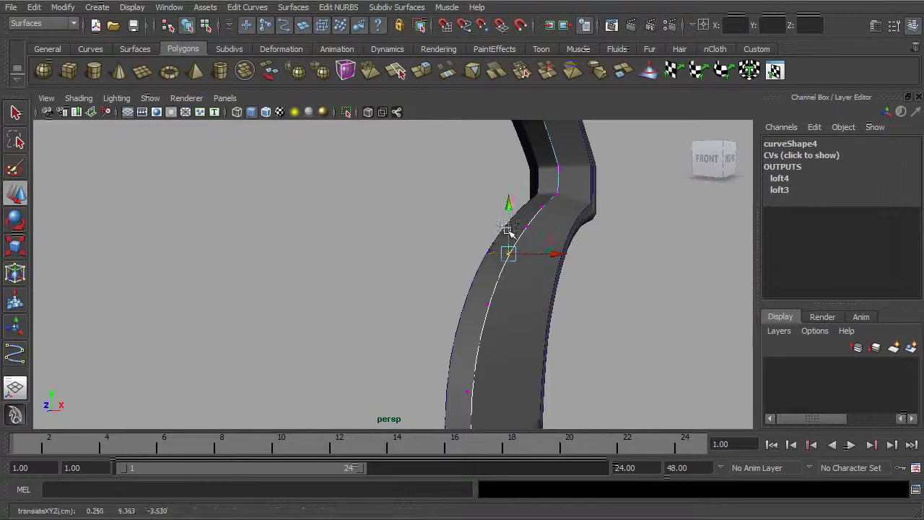
pyautogui.keyDown('alt'); pyautogui.moveTo(583, 223); pyautogui.dragTo(501, 221); pyautogui.keyUp('alt')
pyautogui.keyDown('alt'); pyautogui.moveTo(570, 272); pyautogui.dragTo(493, 257, button='right'); pyautogui.keyUp('alt')
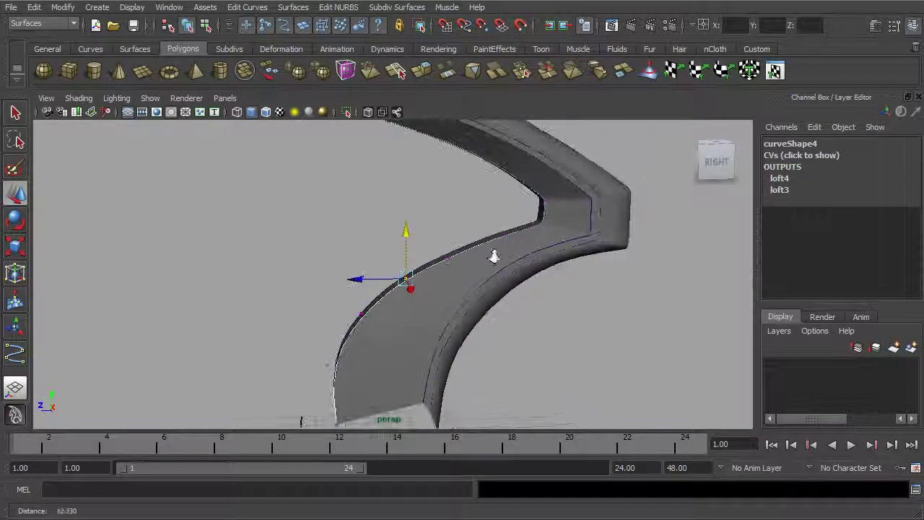
pyautogui.click(187, 25)
# Inspect the finished frame body in perspective and compare it with the bicycle reference image in the side view.
pyautogui.keyDown('alt'); pyautogui.moveTo(313, 223); pyautogui.dragTo(501, 285); pyautogui.keyUp('alt')
pyautogui.keyDown('alt'); pyautogui.moveTo(501, 284); pyautogui.dragTo(547, 302, button='right'); pyautogui.keyUp('alt')
pyautogui.click(560, 276)
pyautogui.keyDown('alt'); pyautogui.moveTo(596, 251); pyautogui.dragTo(473, 235); pyautogui.keyUp('alt')
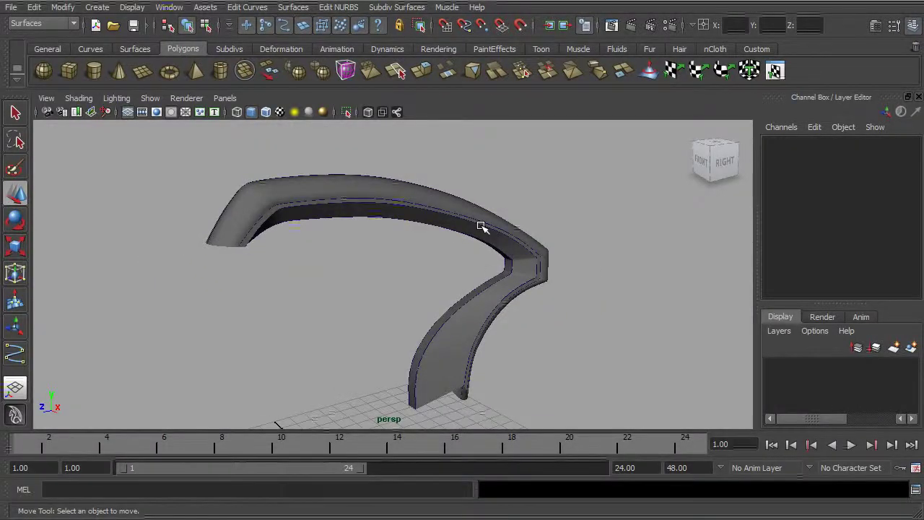
pyautogui.keyDown('alt'); pyautogui.moveTo(473, 232); pyautogui.dragTo(295, 213); pyautogui.keyUp('alt')
pyautogui.press('space')
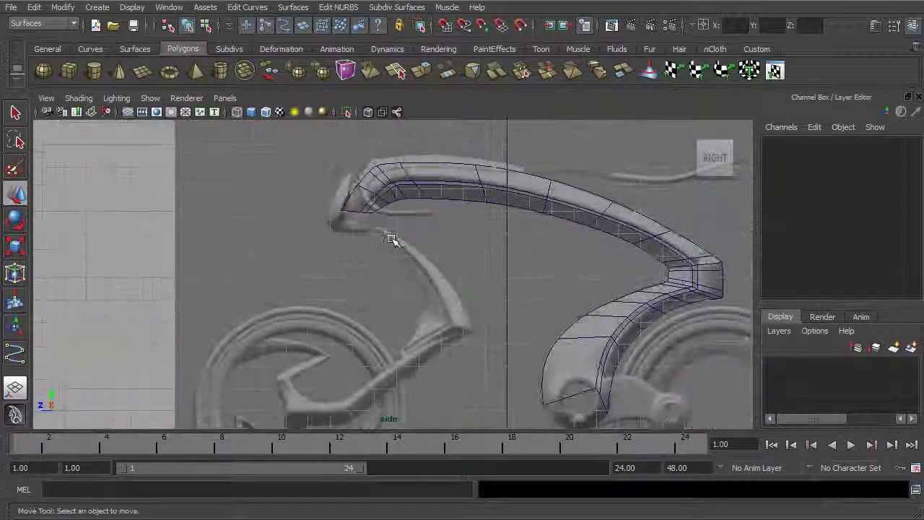
pyautogui.keyDown('alt'); pyautogui.moveTo(507, 311); pyautogui.dragTo(481, 278, button='middle'); pyautogui.keyUp('alt')
pyautogui.keyDown('alt'); pyautogui.moveTo(480, 279); pyautogui.dragTo(472, 287, button='right'); pyautogui.keyUp('alt')
pyautogui.keyDown('alt'); pyautogui.moveTo(472, 287); pyautogui.dragTo(415, 289, button='middle'); pyautogui.keyUp('alt')
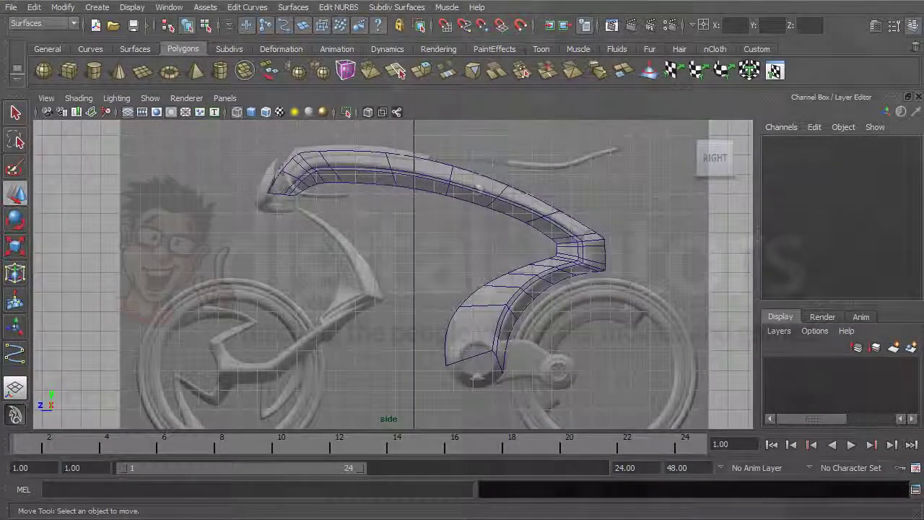